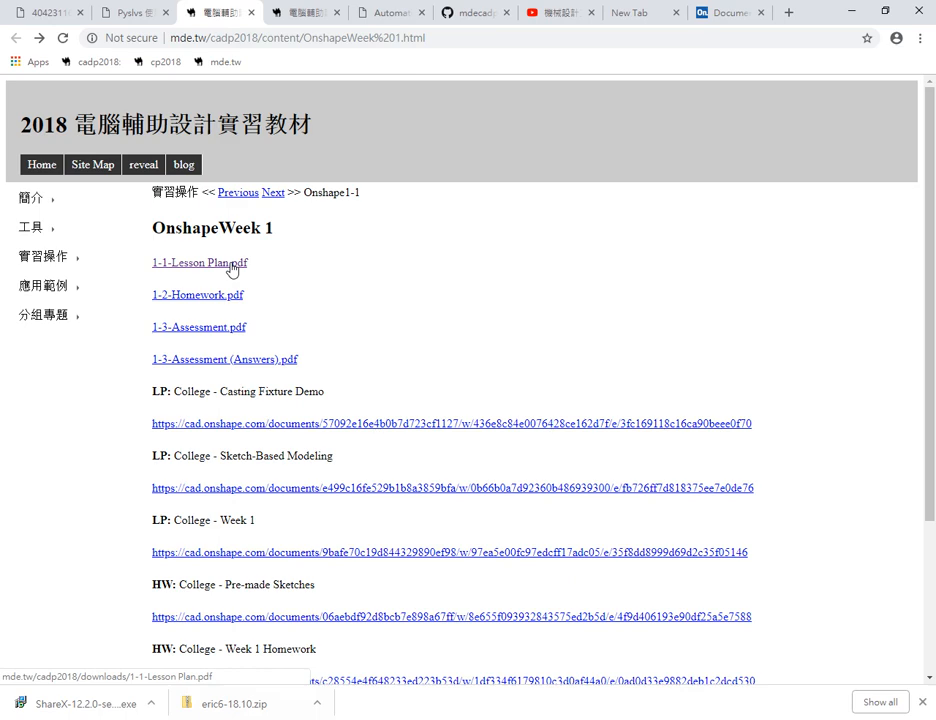
Open 1-1-Lesson Plan.pdf and look through the practice parts, account sign-in, Part Studio layout and view navigation sections
left_click(231, 266)
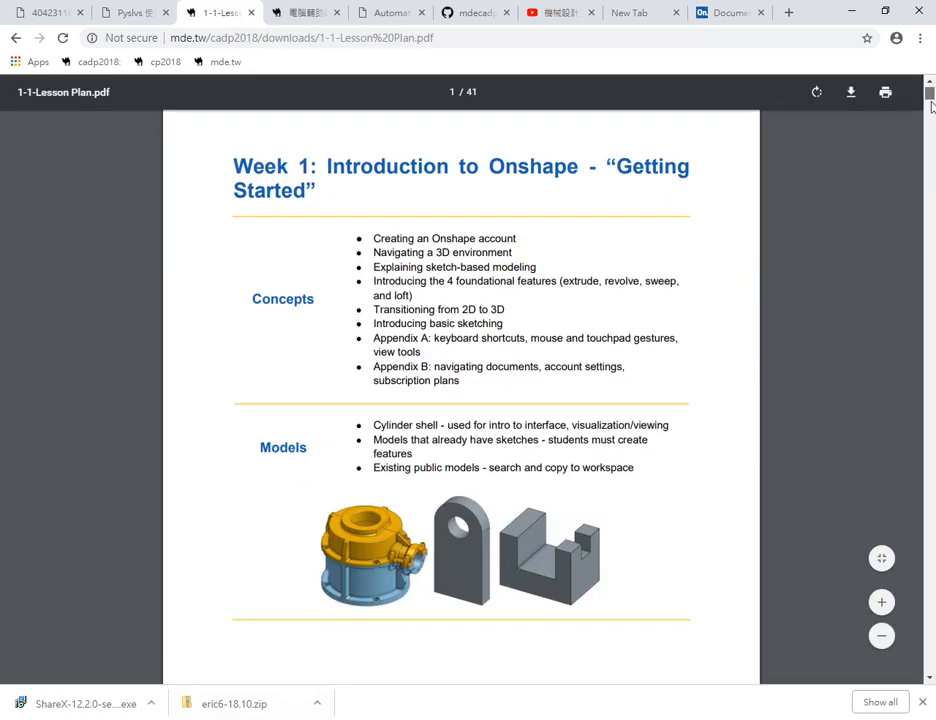
left_click_drag(930, 98, 902, 548)
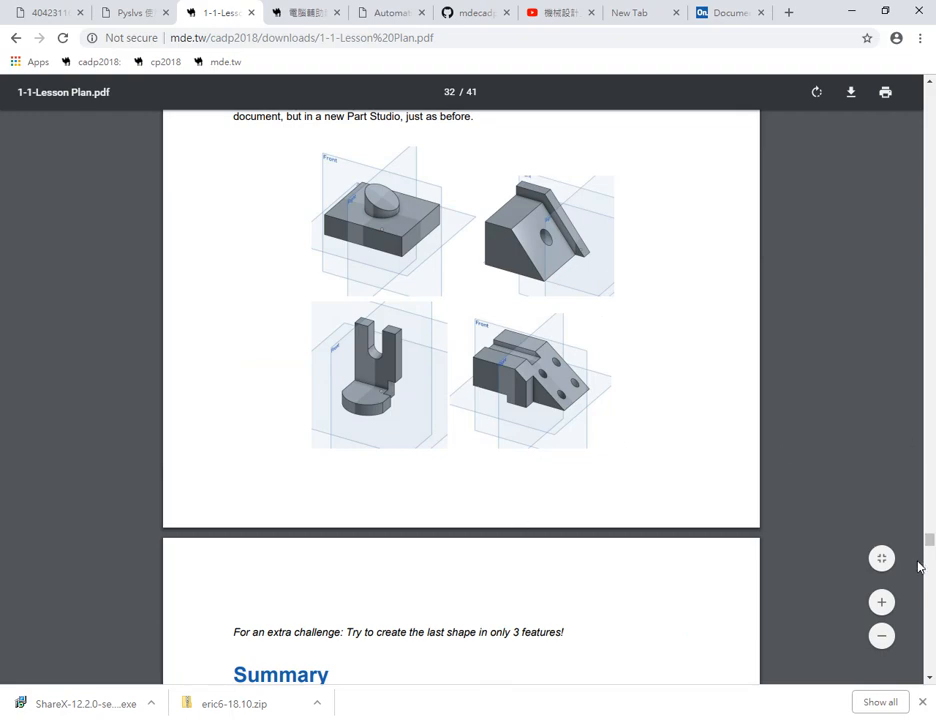
left_click_drag(929, 548, 932, 125)
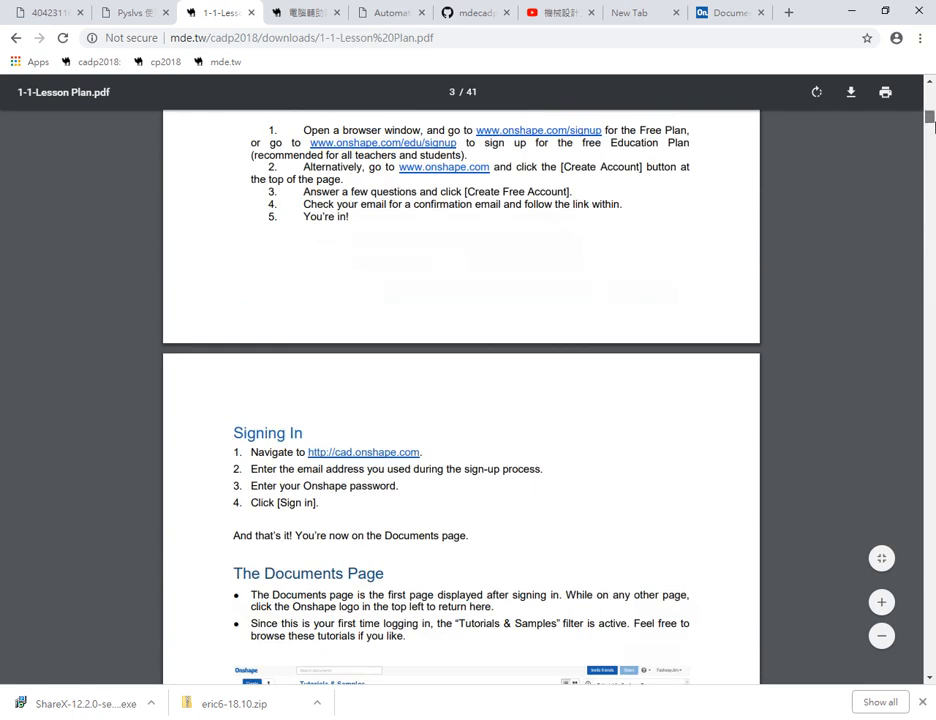
scroll(702, 318, "down", 3)
scroll(598, 413, "down", 1)
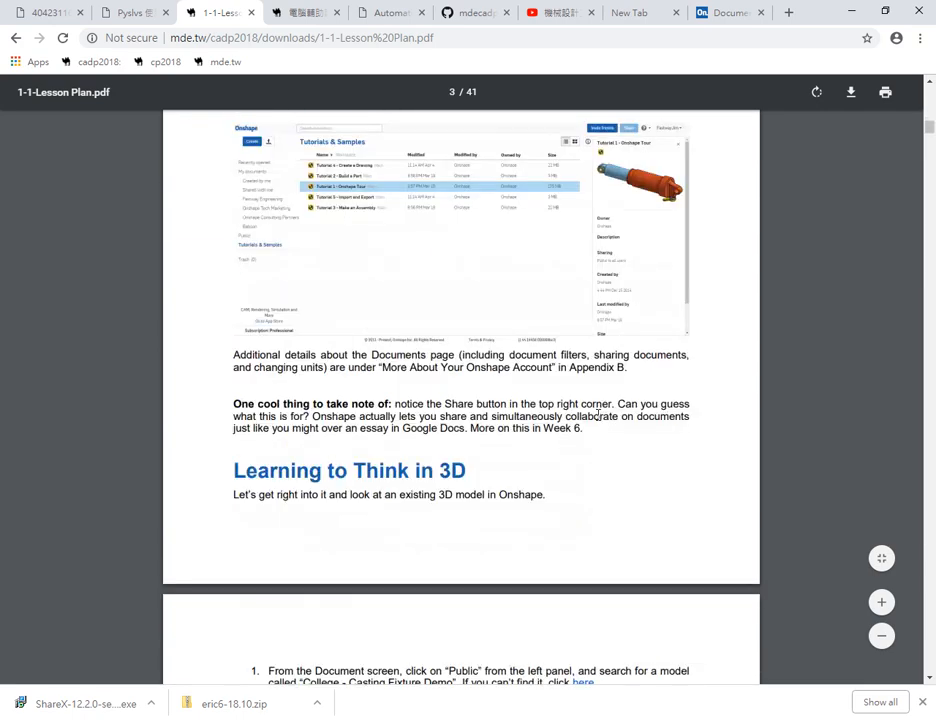
scroll(598, 413, "down", 5)
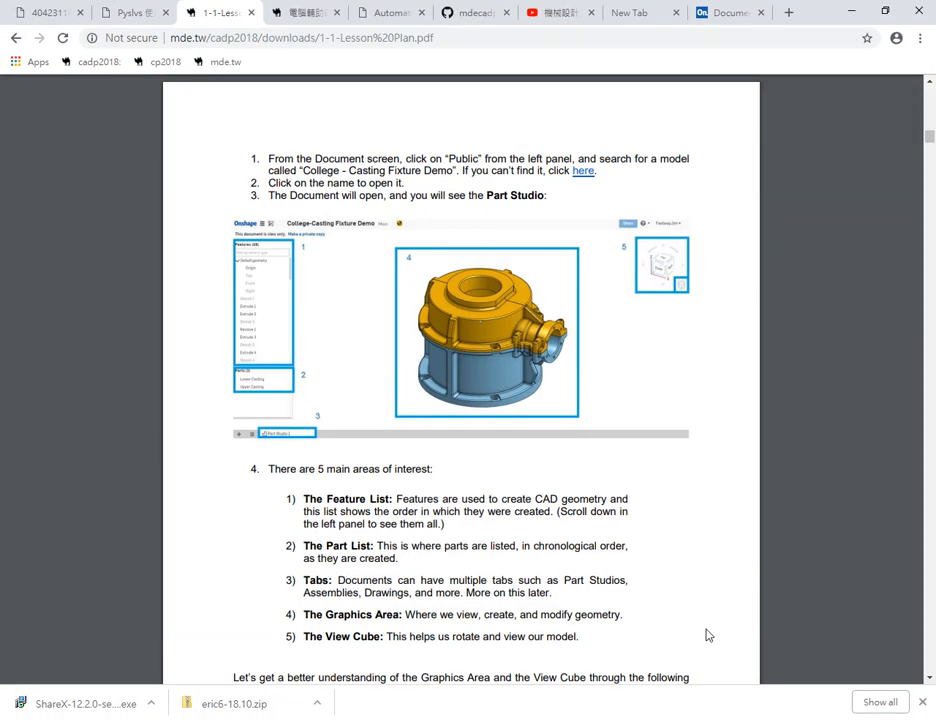
scroll(642, 521, "down", 2)
scroll(642, 521, "down", 10)
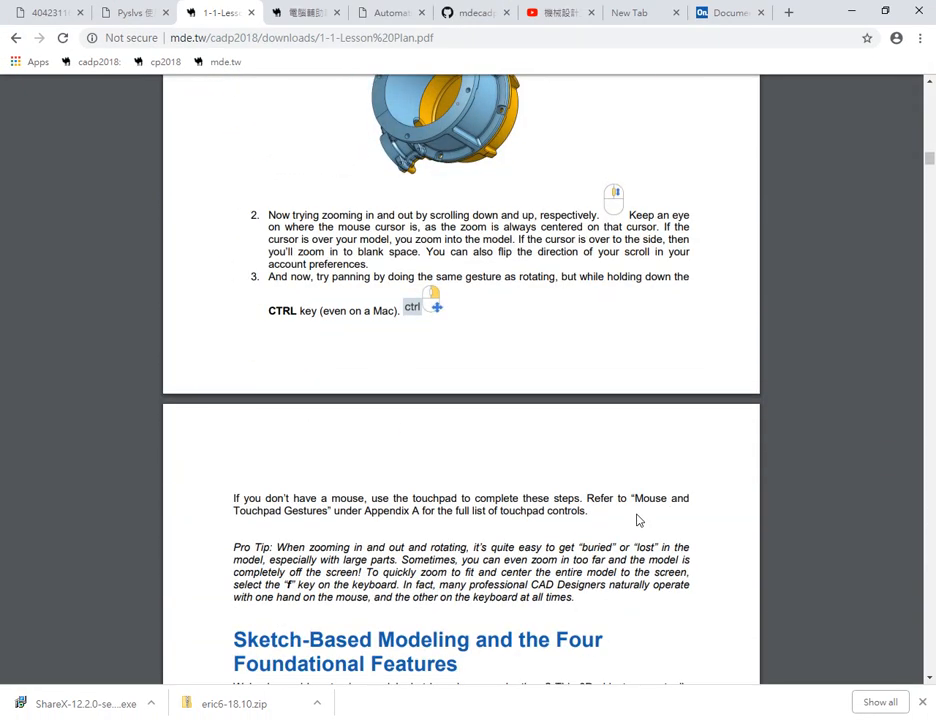
Open 2-1-Lesson Plan.pdf alongside, and review the practice part shapes on page 32 of 1-1-Lesson Plan.pdf
left_click(305, 13)
left_click(229, 264)
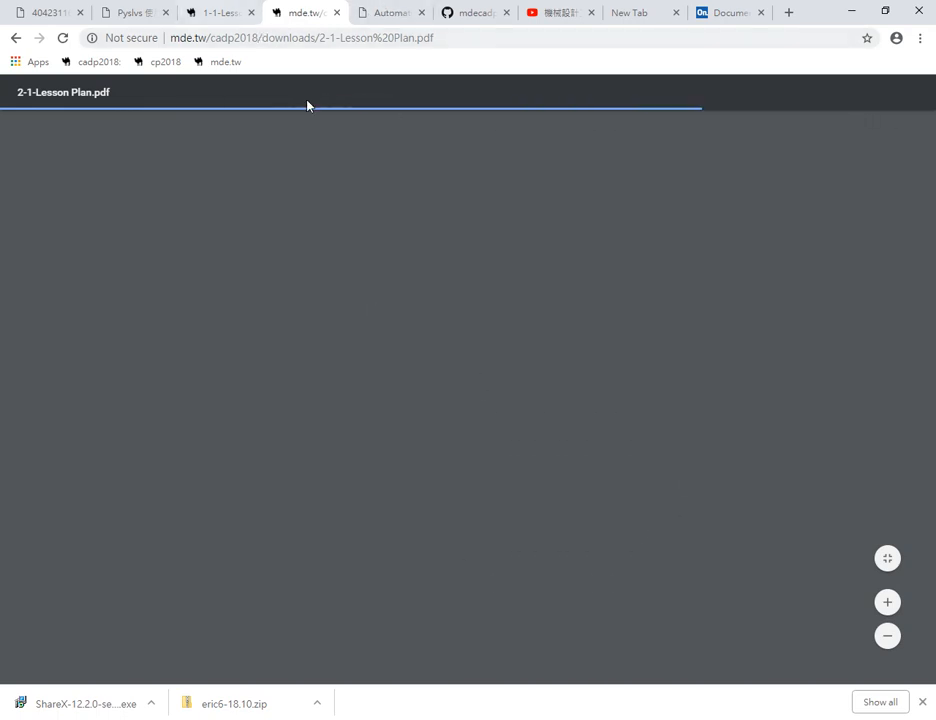
left_click(225, 20)
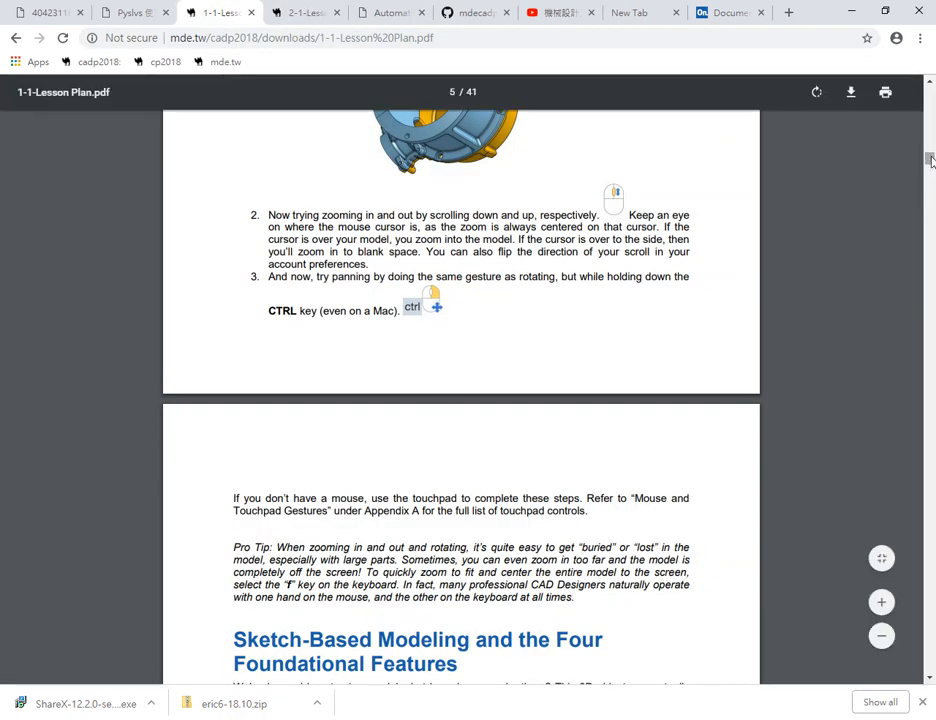
left_click_drag(929, 167, 913, 547)
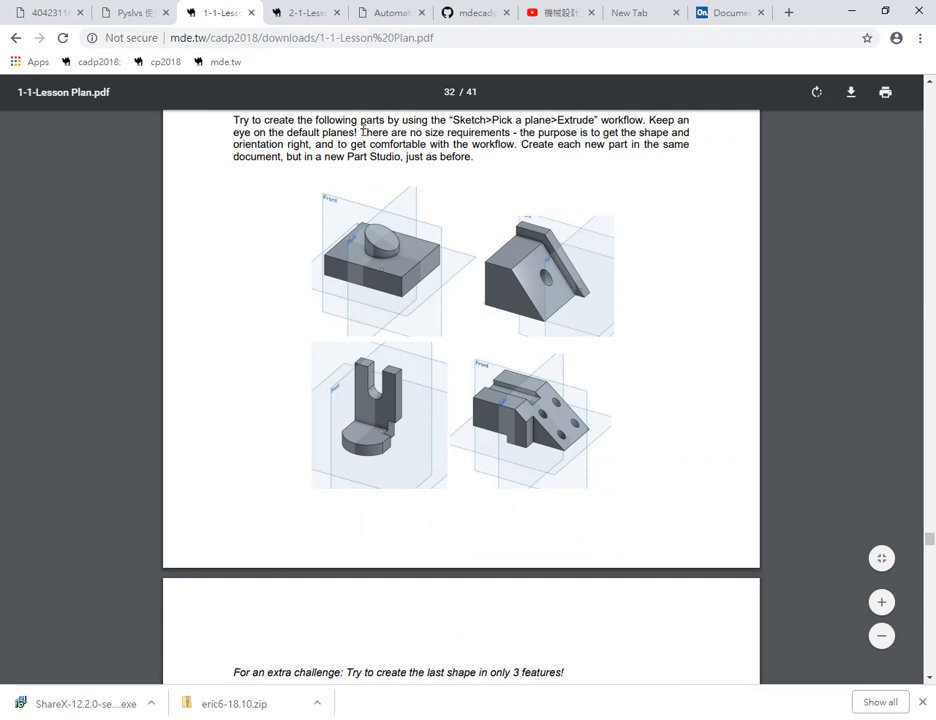
Look through 2-1-Lesson Plan.pdf from the Week 2 concepts page to the summary on page 41
left_click(300, 12)
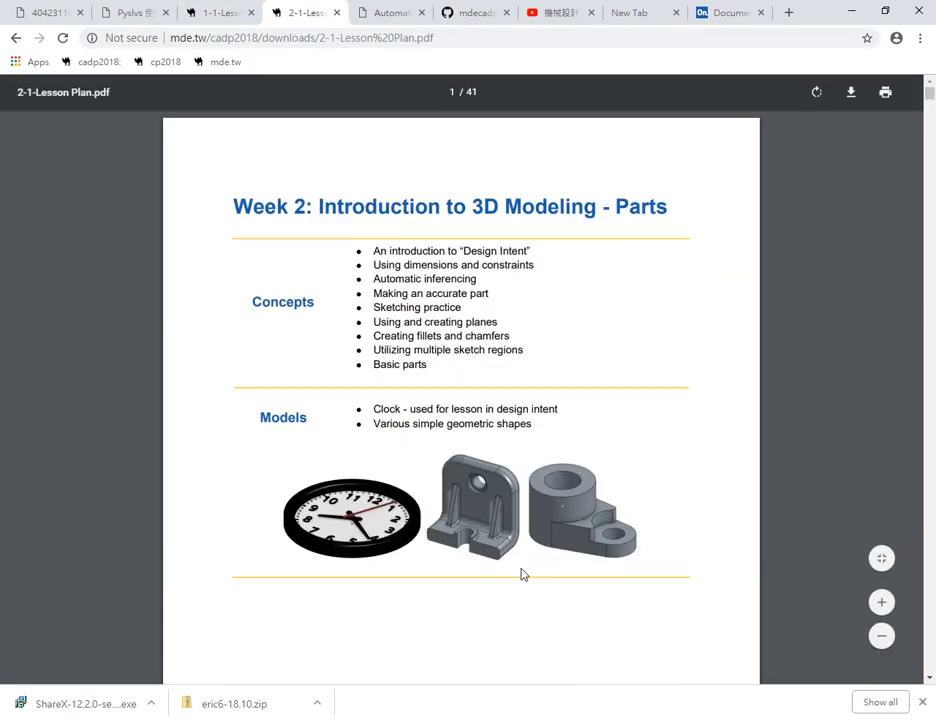
scroll(506, 570, "down", 3)
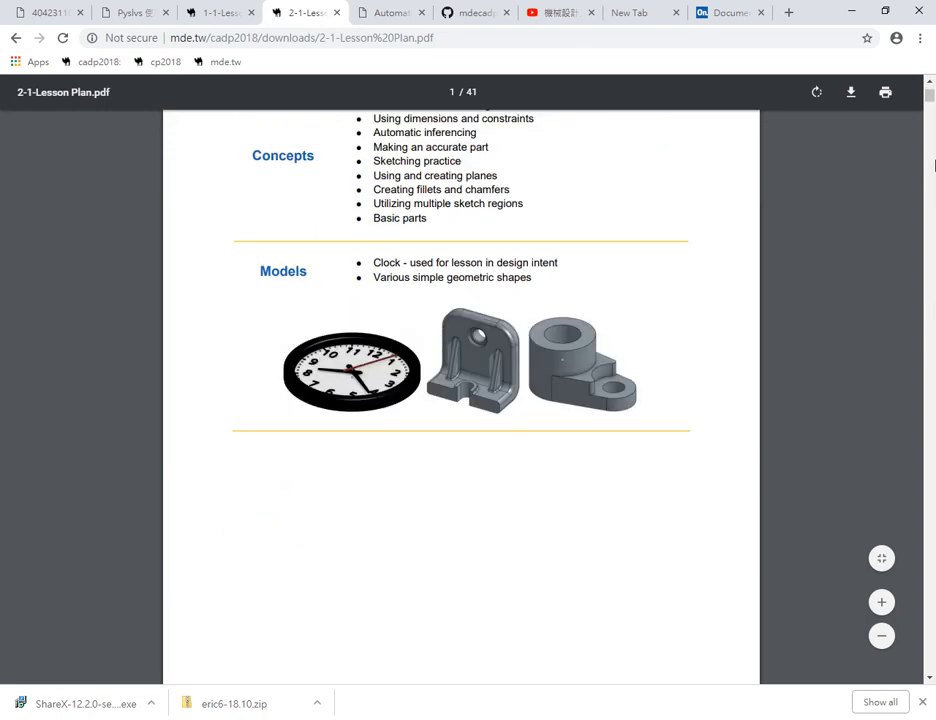
left_click_drag(928, 93, 922, 175)
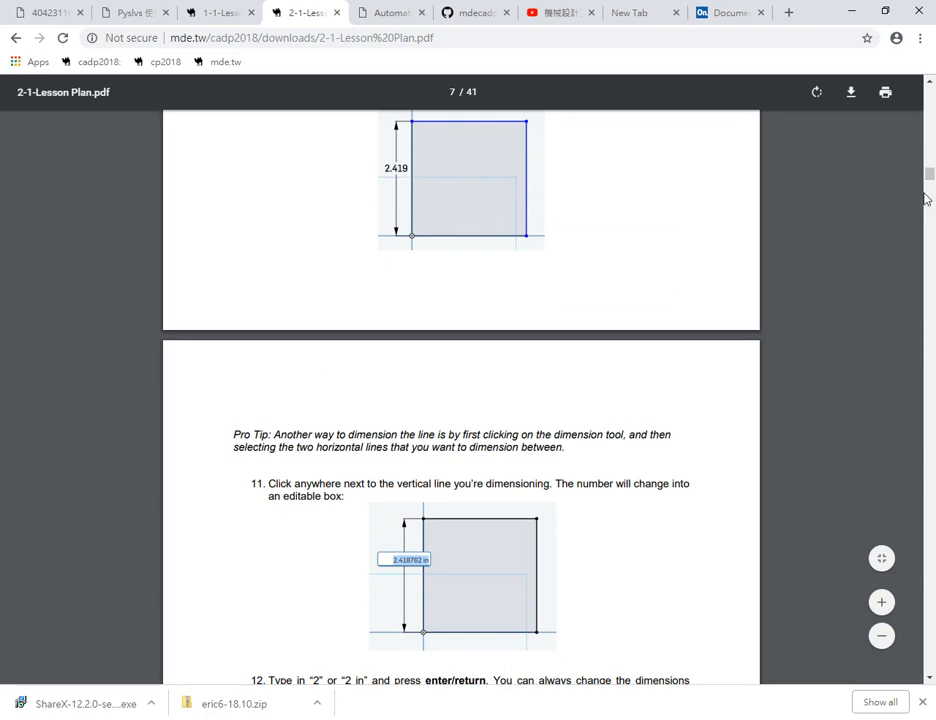
mouse_move(929, 177)
left_mouse_down()
mouse_move(917, 261)
mouse_move(926, 338)
left_mouse_up()
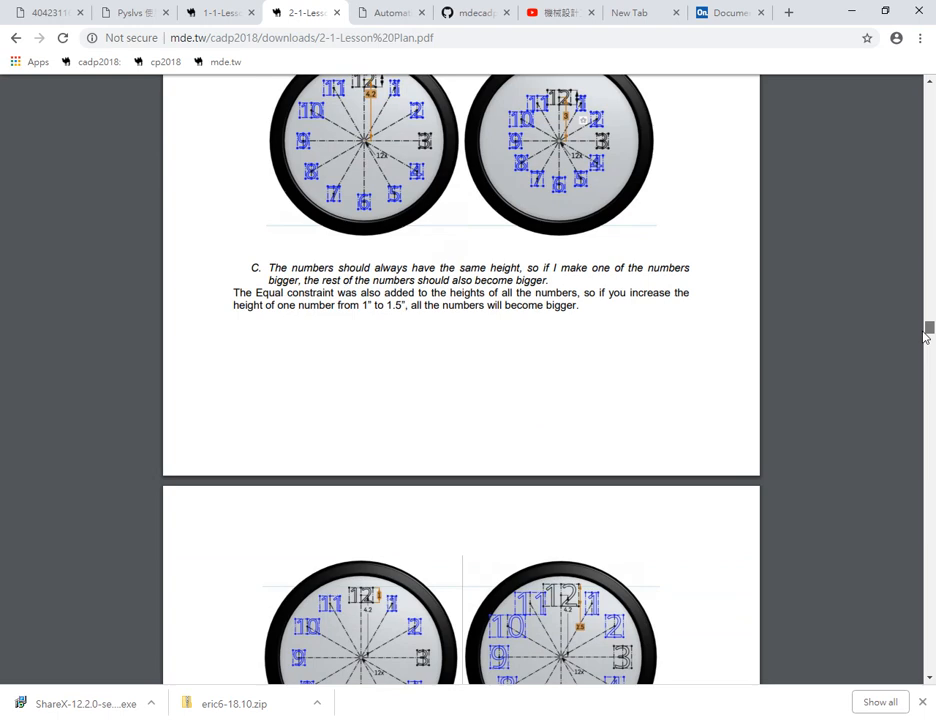
mouse_move(925, 336)
left_mouse_down()
mouse_move(933, 447)
mouse_move(921, 521)
mouse_move(913, 477)
mouse_move(915, 506)
left_mouse_up()
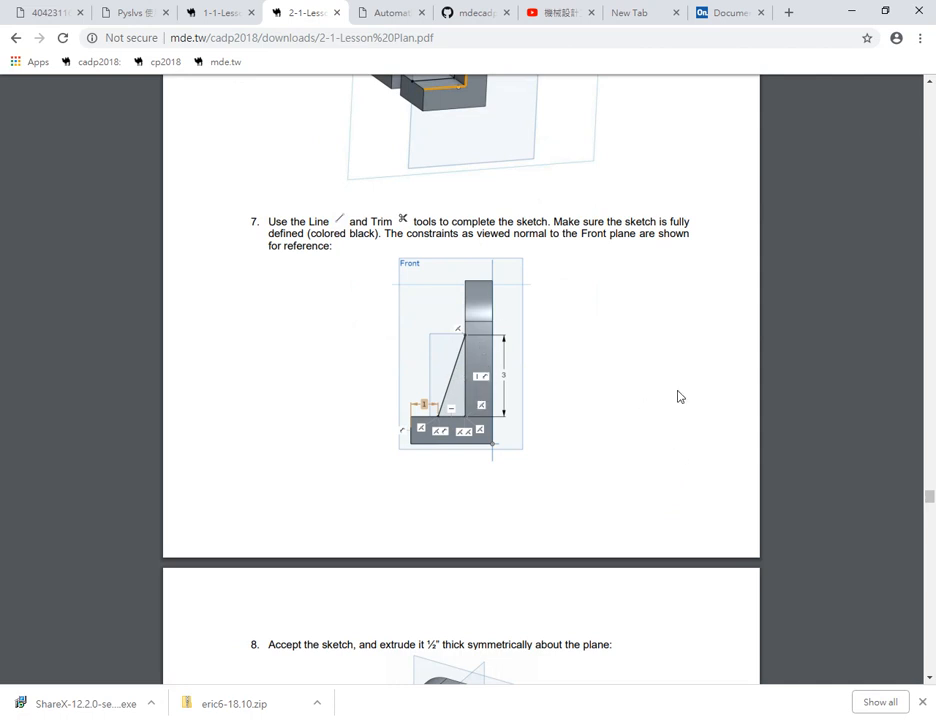
mouse_move(929, 498)
left_mouse_down()
mouse_move(925, 568)
mouse_move(915, 581)
mouse_move(925, 587)
mouse_move(926, 677)
left_mouse_up()
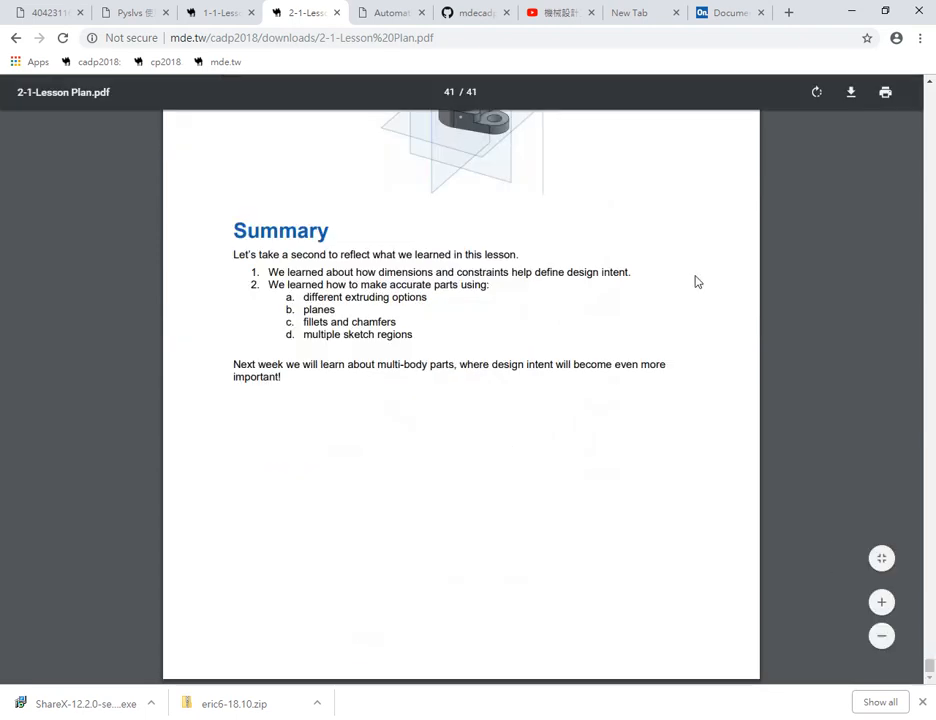
Switch to Onshape and open the document cadp2018_ex1
left_click(730, 13)
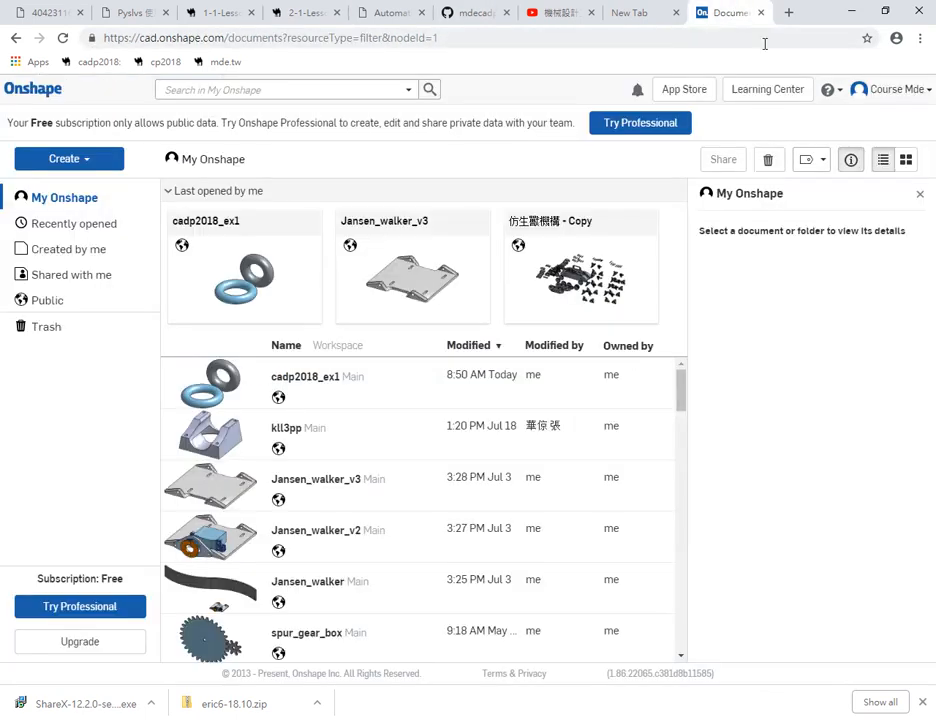
left_click(252, 268)
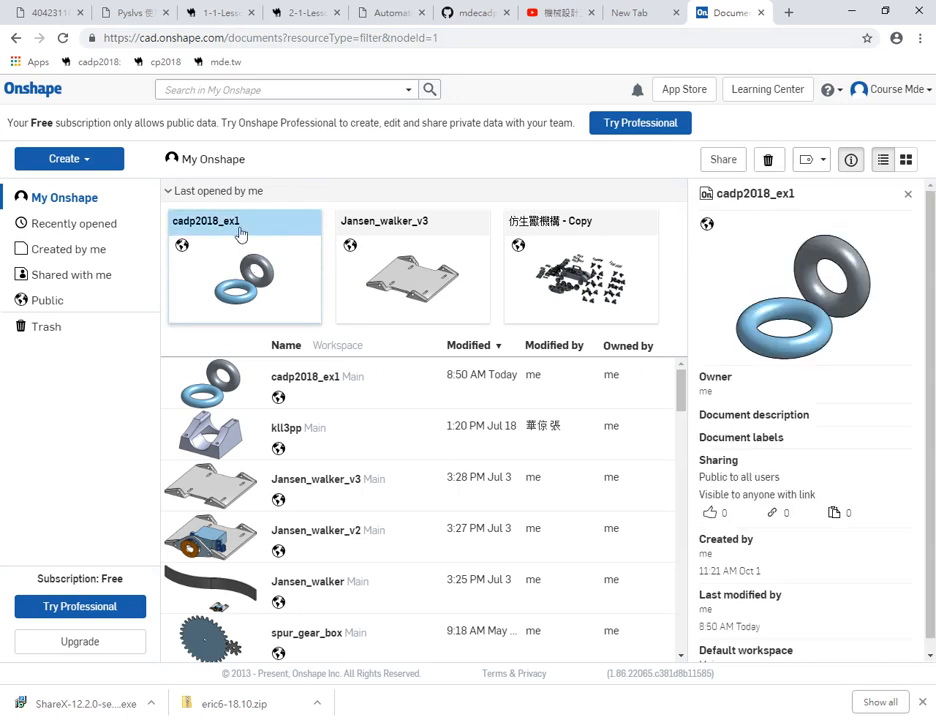
left_click(239, 232)
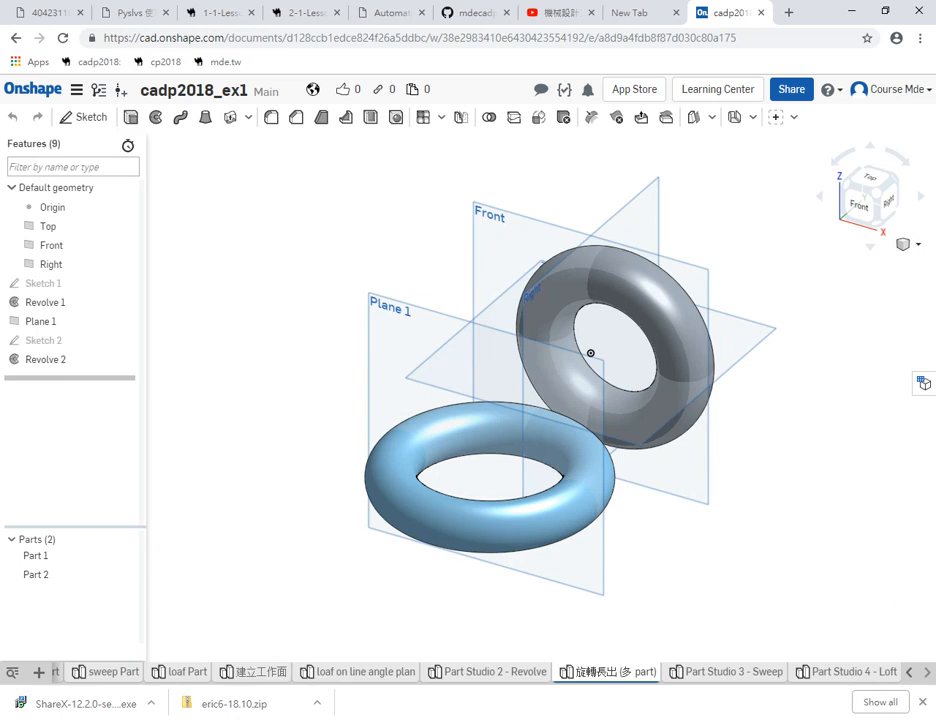
left_click(37, 673)
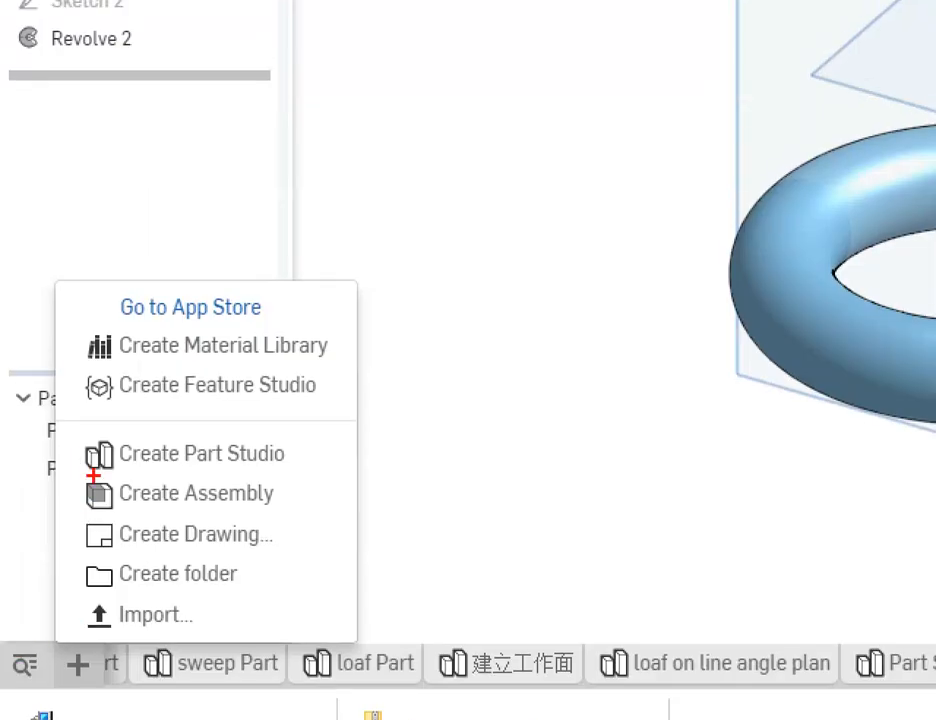
mouse_move(80, 469)
left_mouse_down()
mouse_move(142, 485)
mouse_move(198, 478)
left_mouse_up()
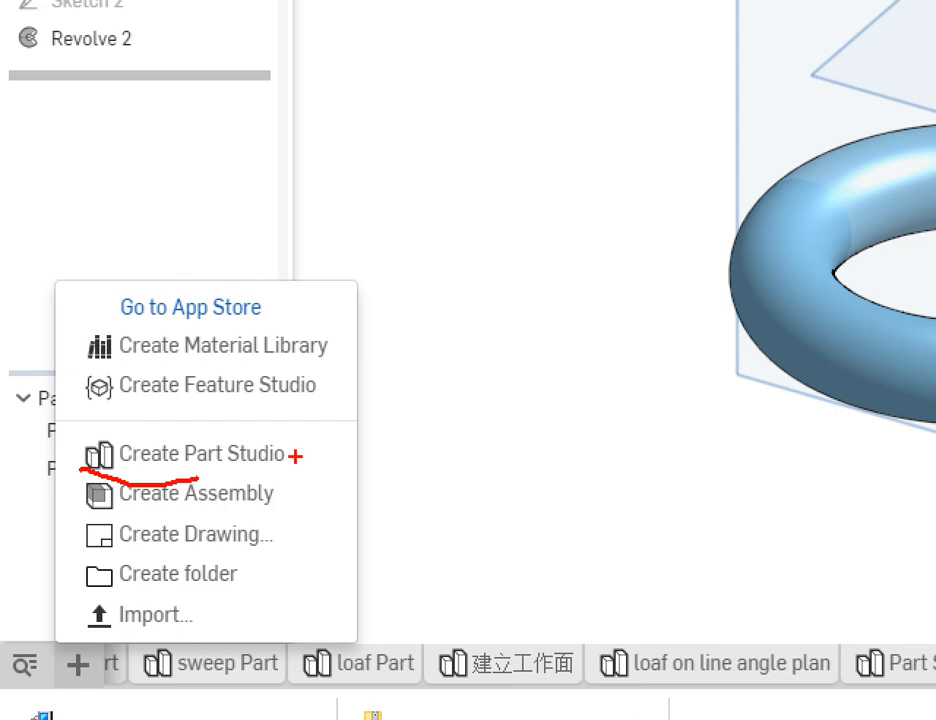
key("Escape")
left_click(256, 421)
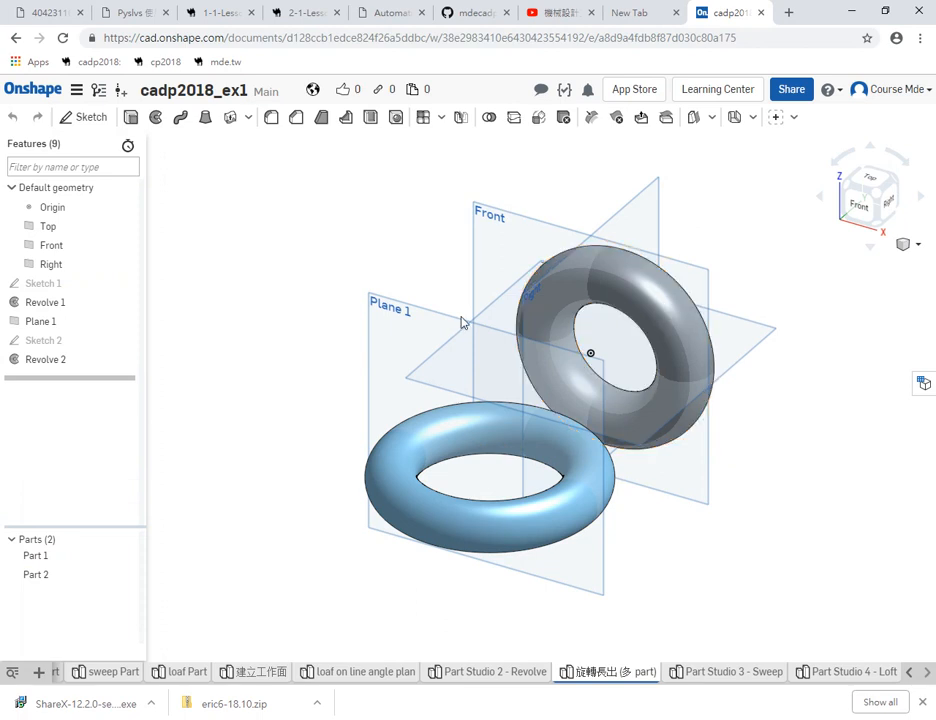
Create a plane offset 114 mm from the Front plane, with the offset direction flipped to the rear
right_click(497, 246)
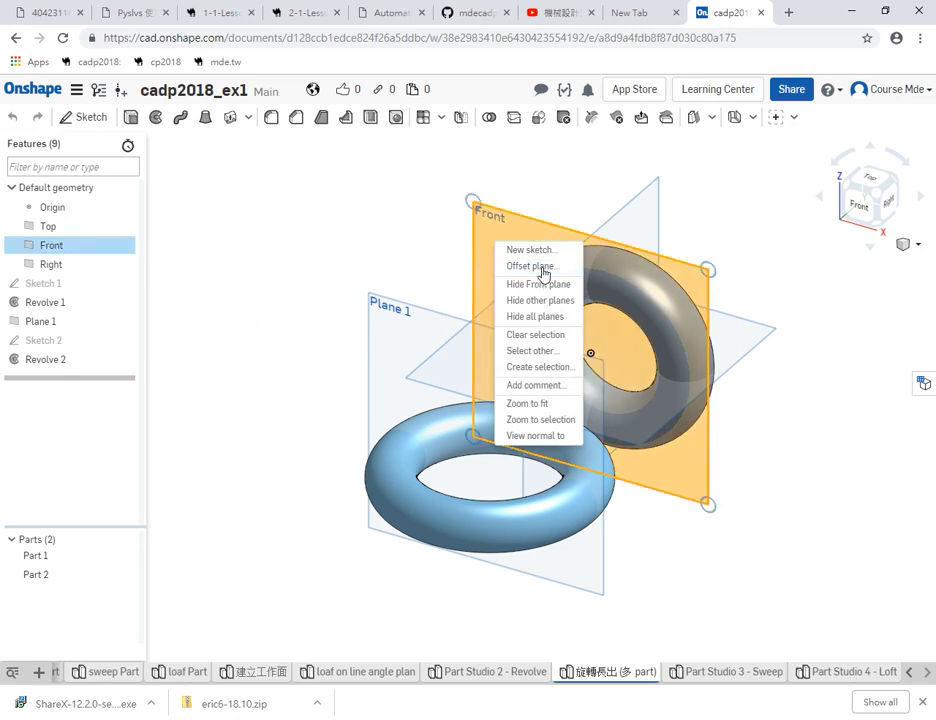
left_click(543, 268)
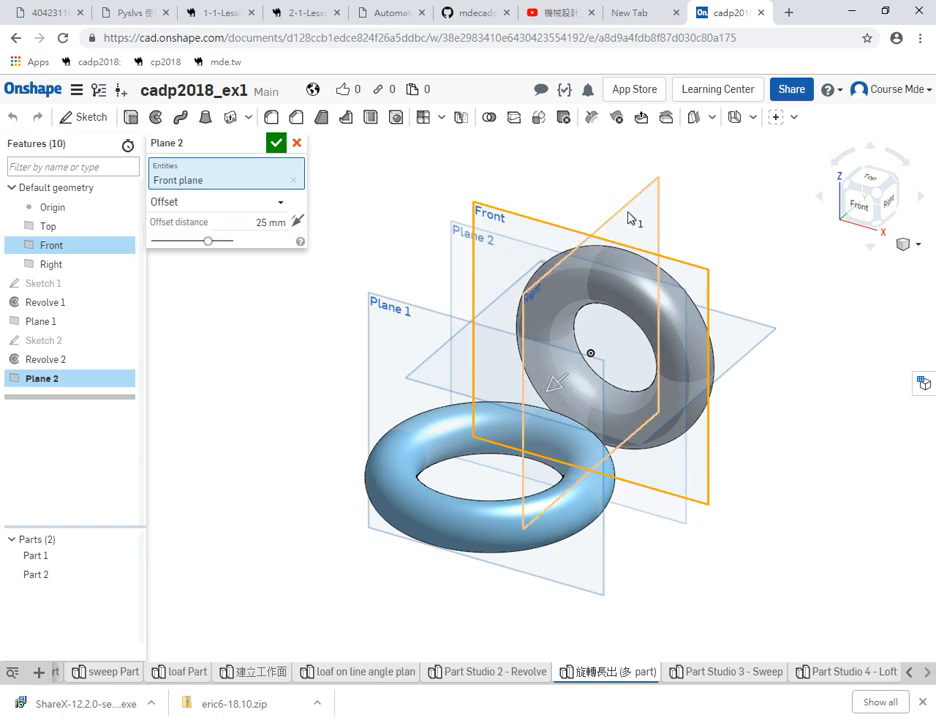
left_click(297, 223)
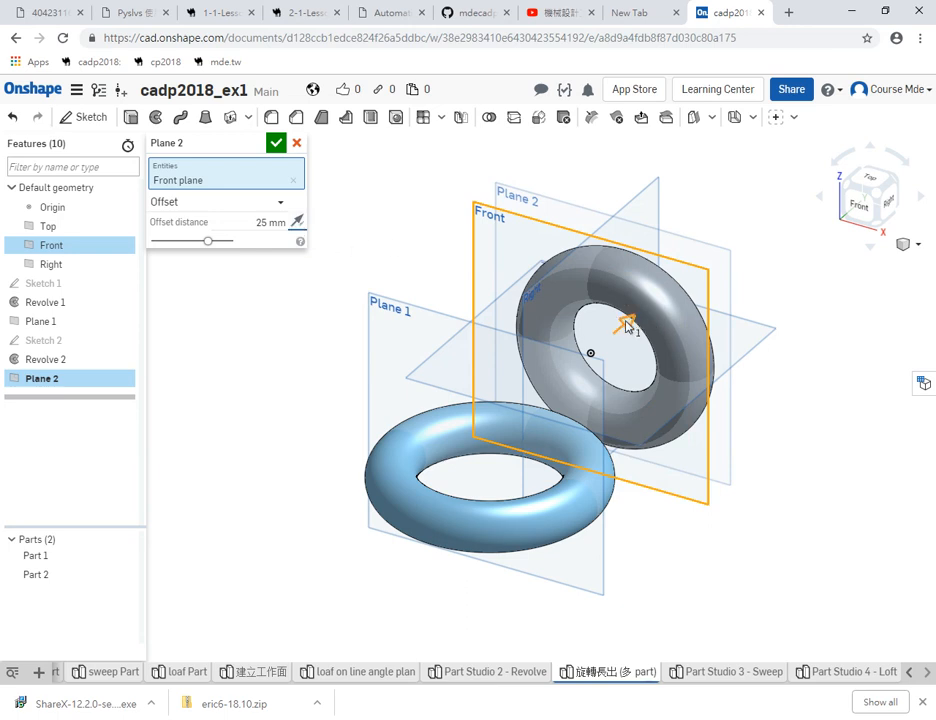
left_click_drag(626, 325, 705, 253)
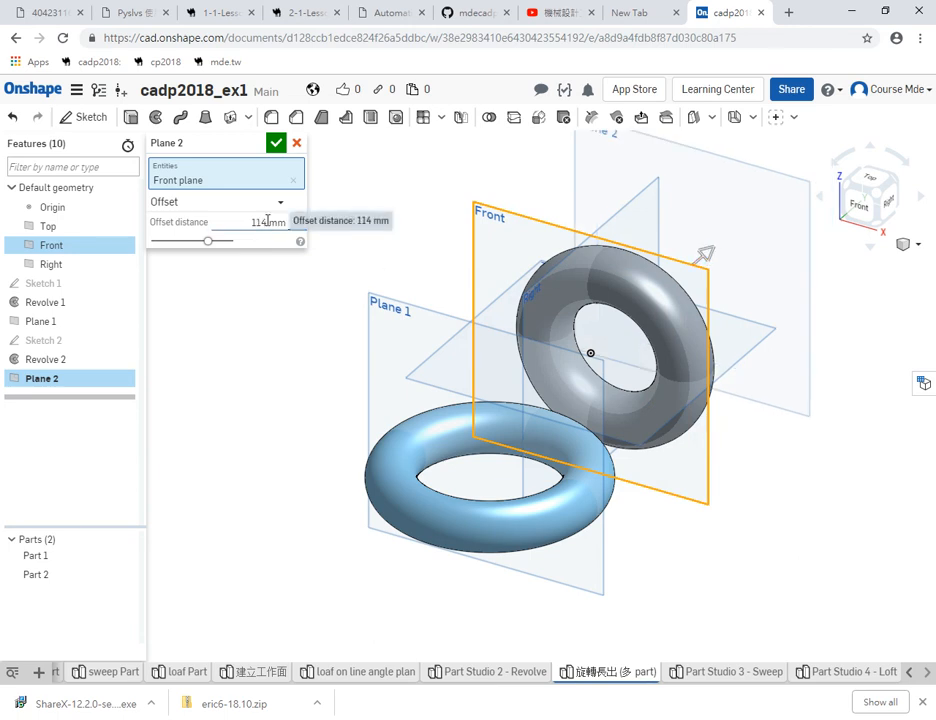
left_click(77, 91)
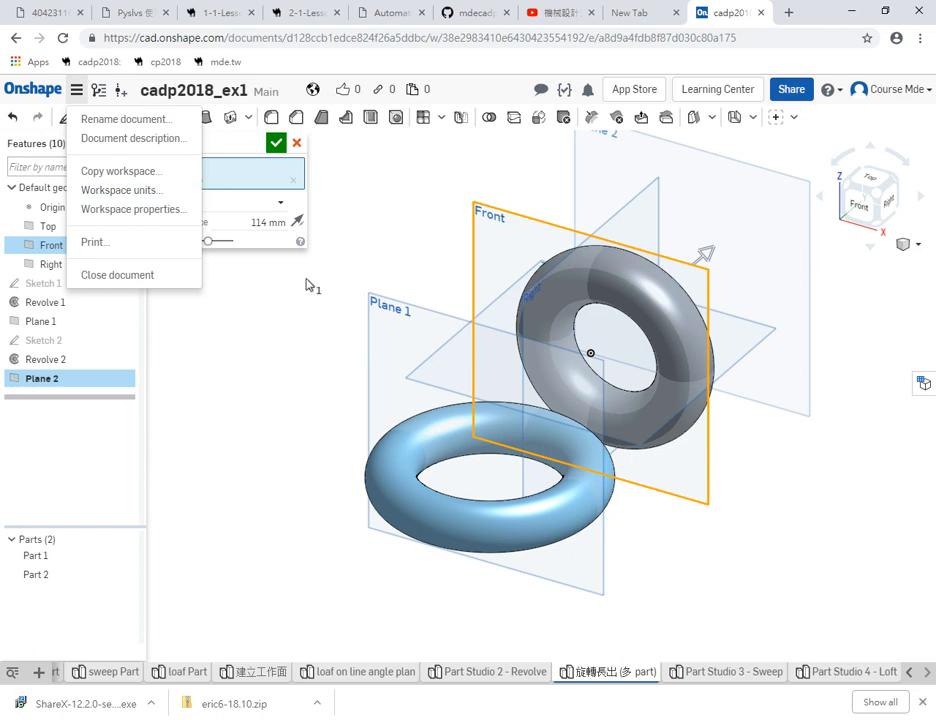
left_click(415, 181)
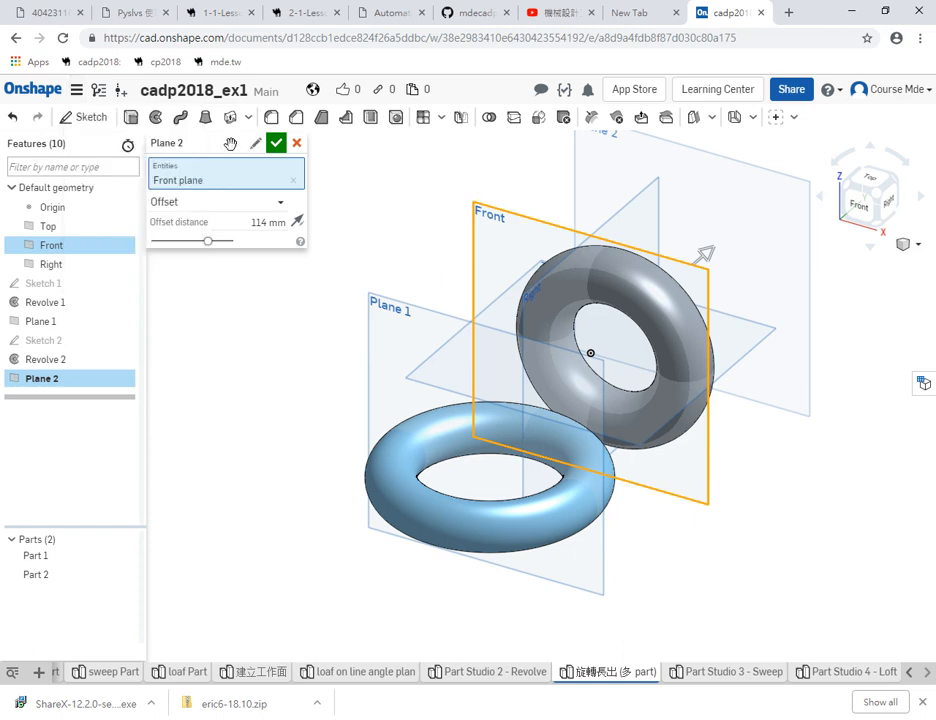
left_click(276, 146)
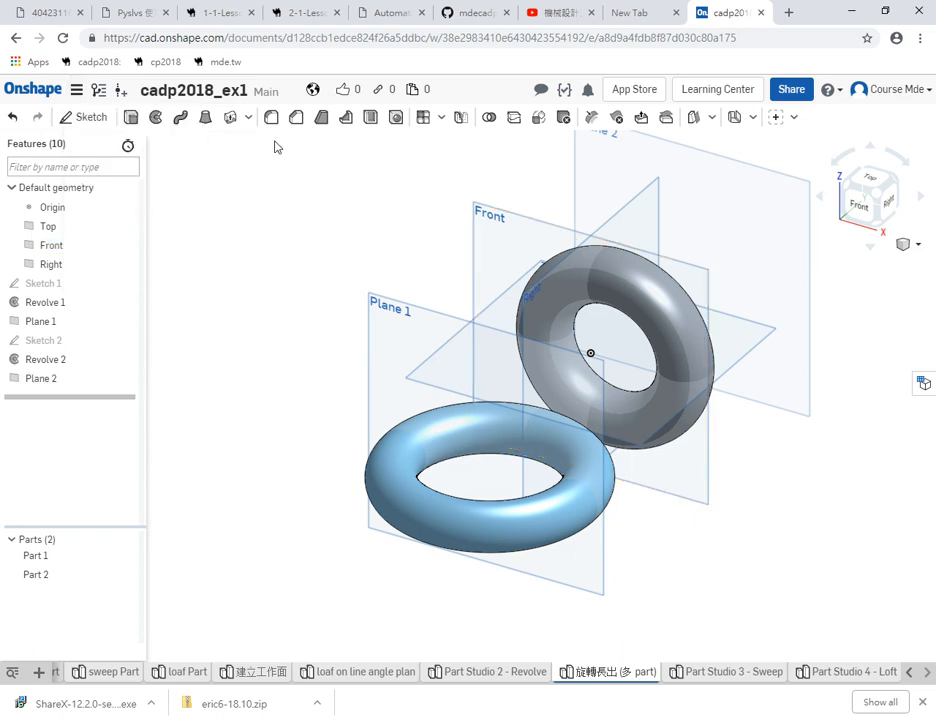
Start a new sketch on Plane 2, view it normal to the sketch plane, and return to an isometric-like view
left_click(741, 186)
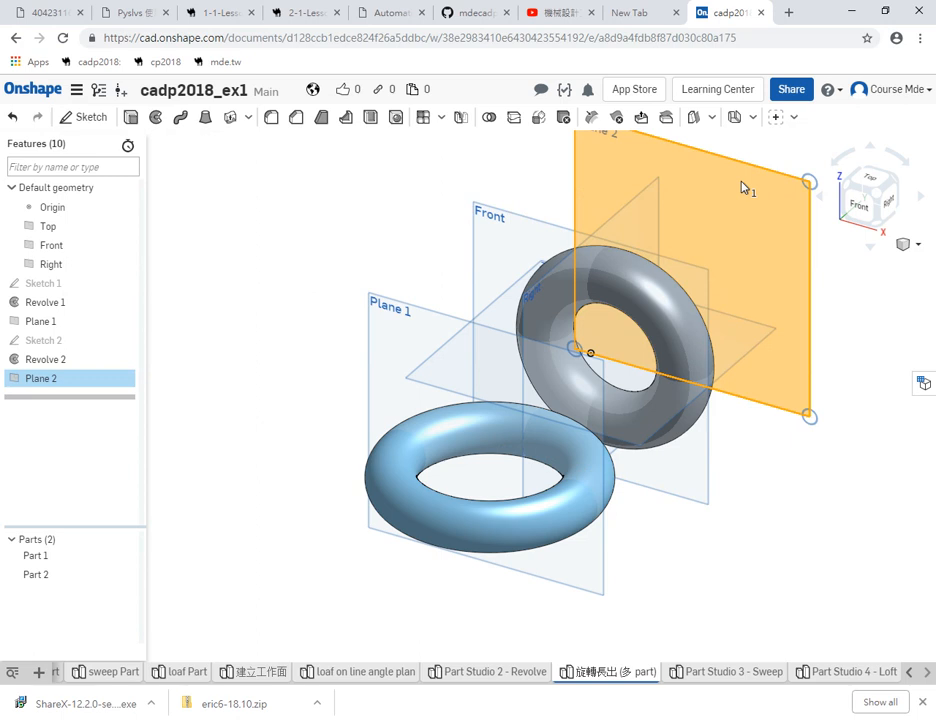
left_click(70, 117)
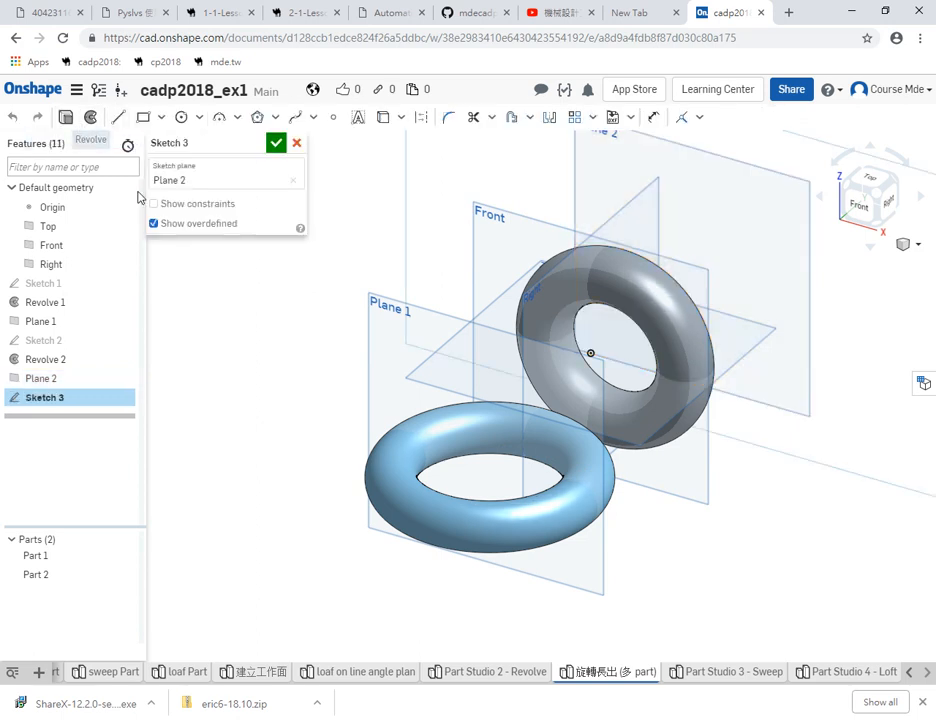
right_click(262, 326)
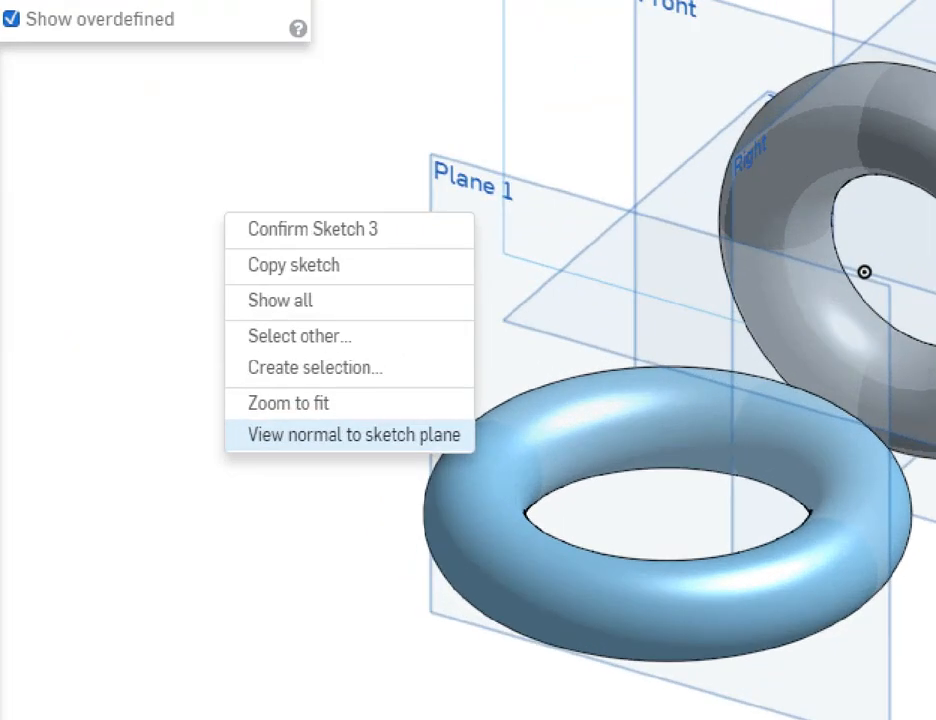
mouse_move(240, 452)
left_mouse_down()
mouse_move(517, 460)
mouse_move(484, 446)
mouse_move(522, 388)
left_mouse_up()
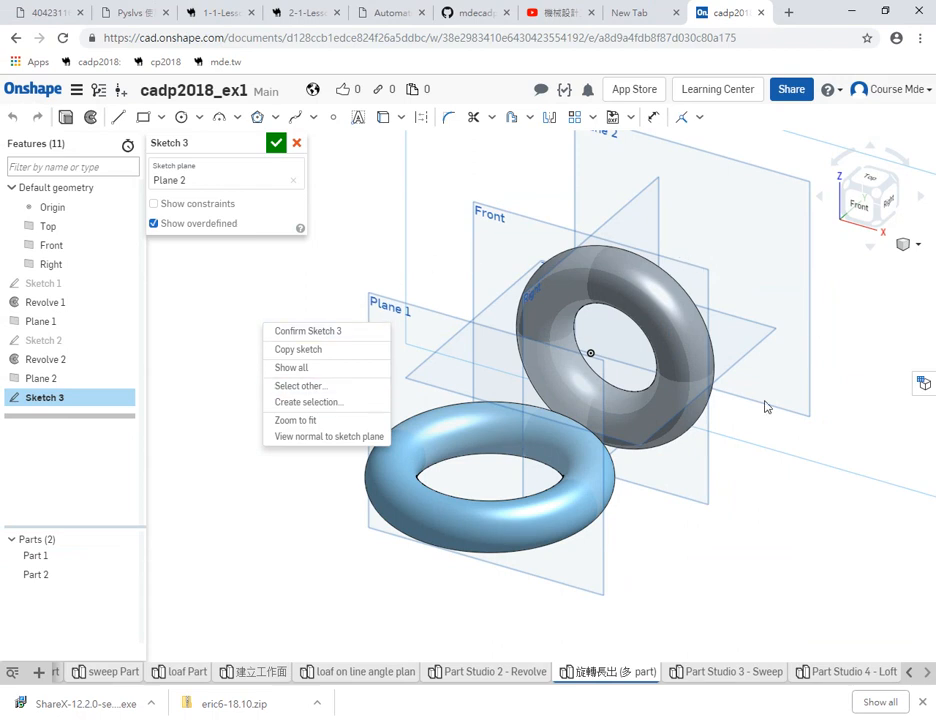
left_click(349, 438)
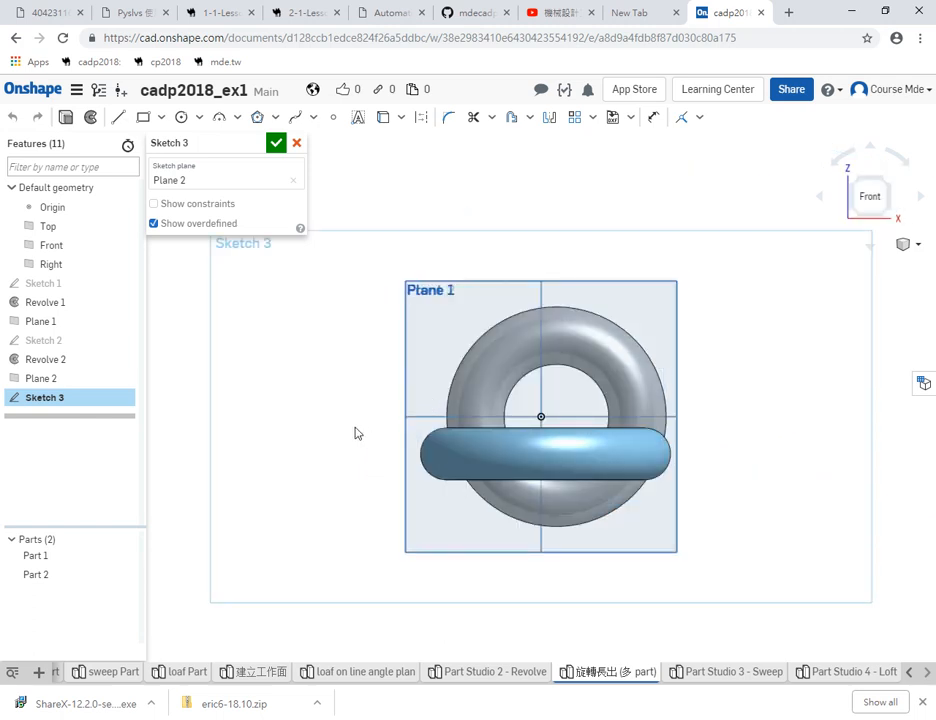
key("shift+7")
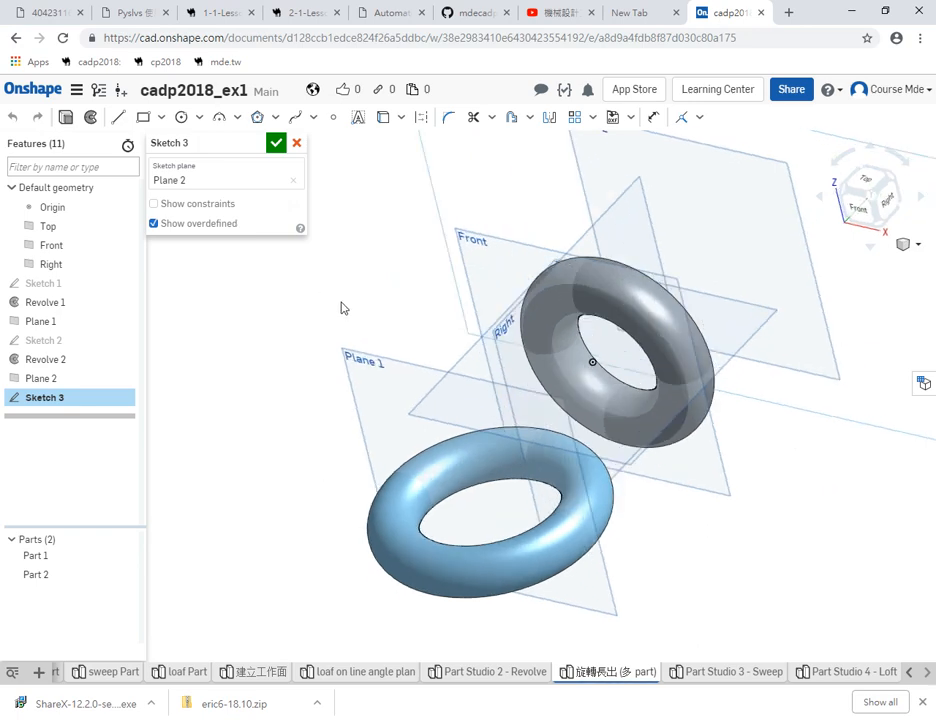
mouse_move(343, 309)
right_mouse_down()
mouse_move(372, 320)
mouse_move(355, 301)
right_mouse_up()
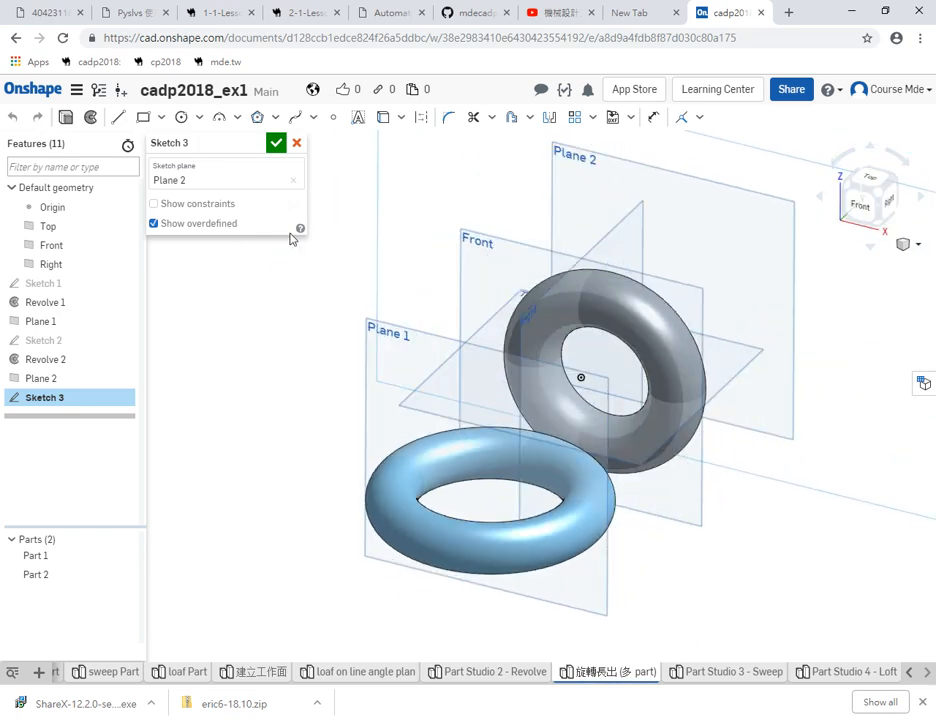
Sketch a corner rectangle about 85 mm wide and 64 mm high in the upper part of Plane 2
left_click(144, 118)
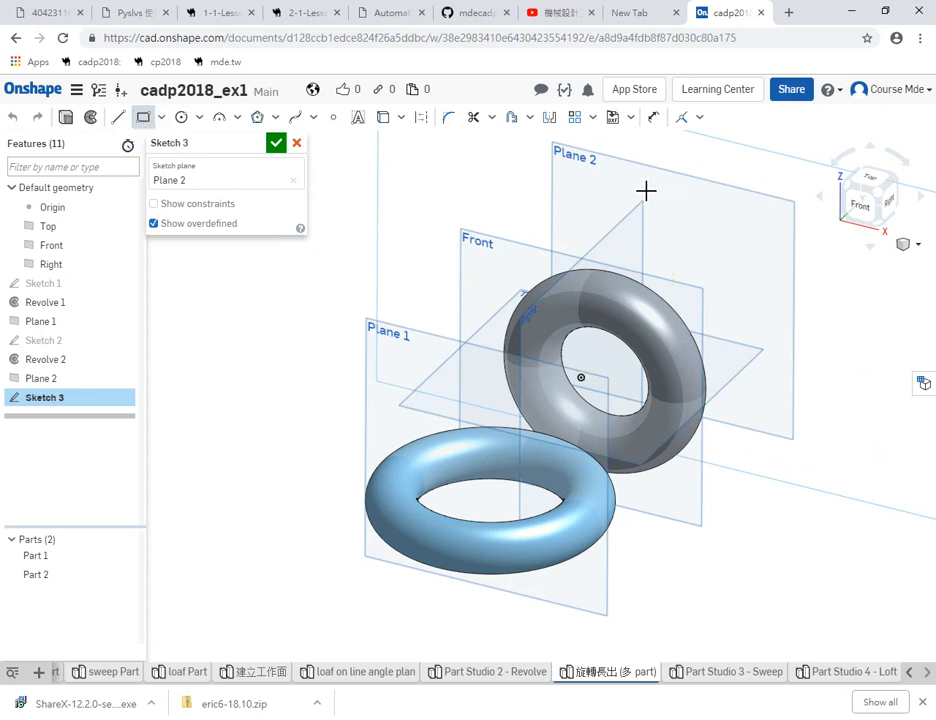
left_click(617, 185)
left_click(751, 318)
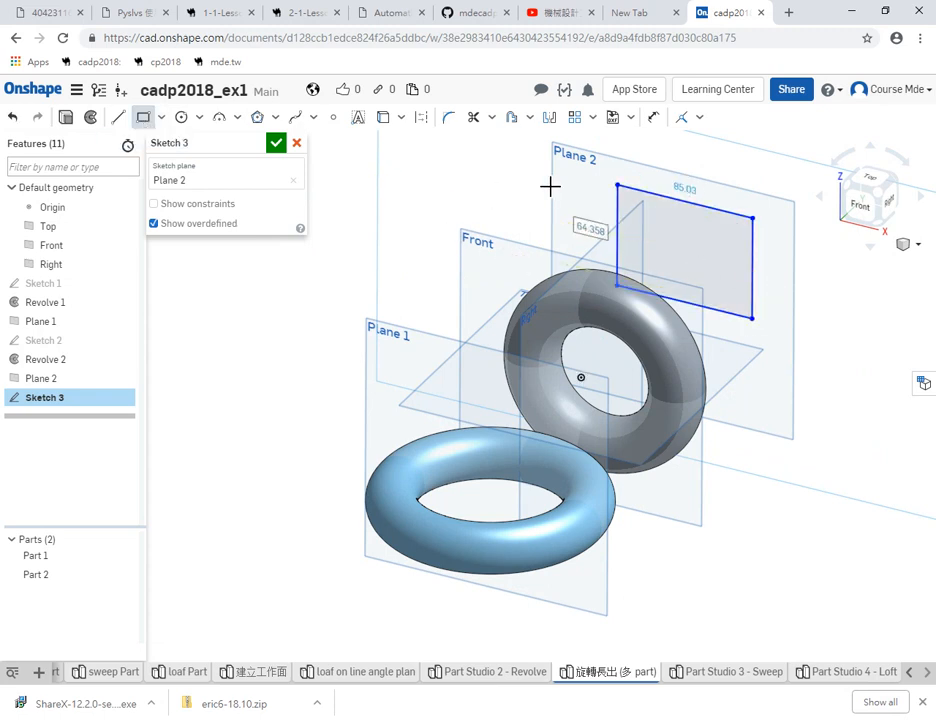
Dimension the rectangle 90 mm wide and 70 mm high, and finish the sketch
left_click(653, 120)
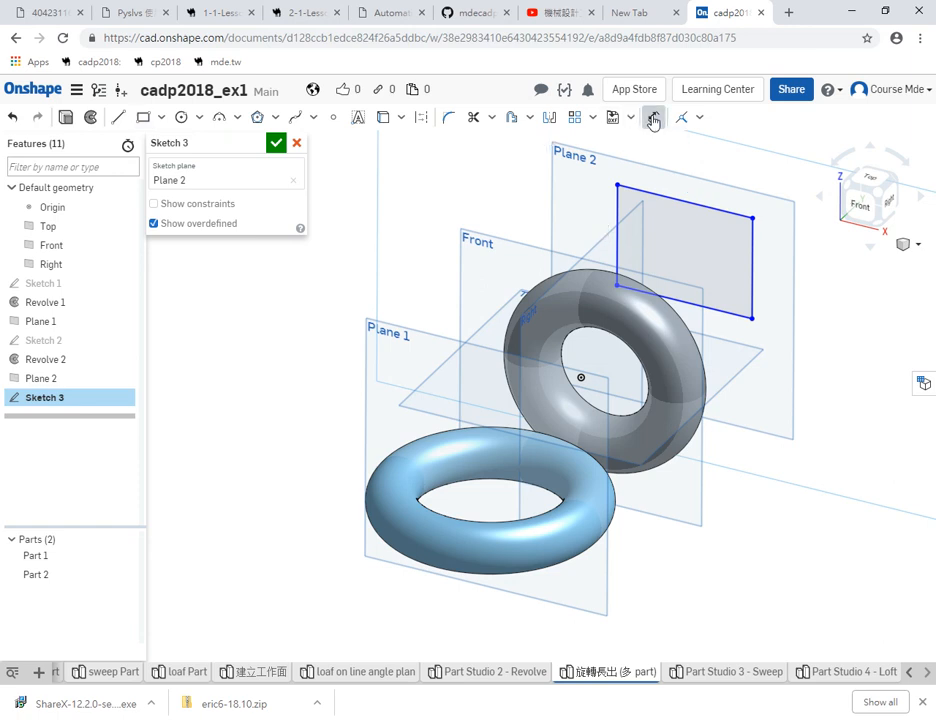
left_click(668, 199)
left_click(678, 178)
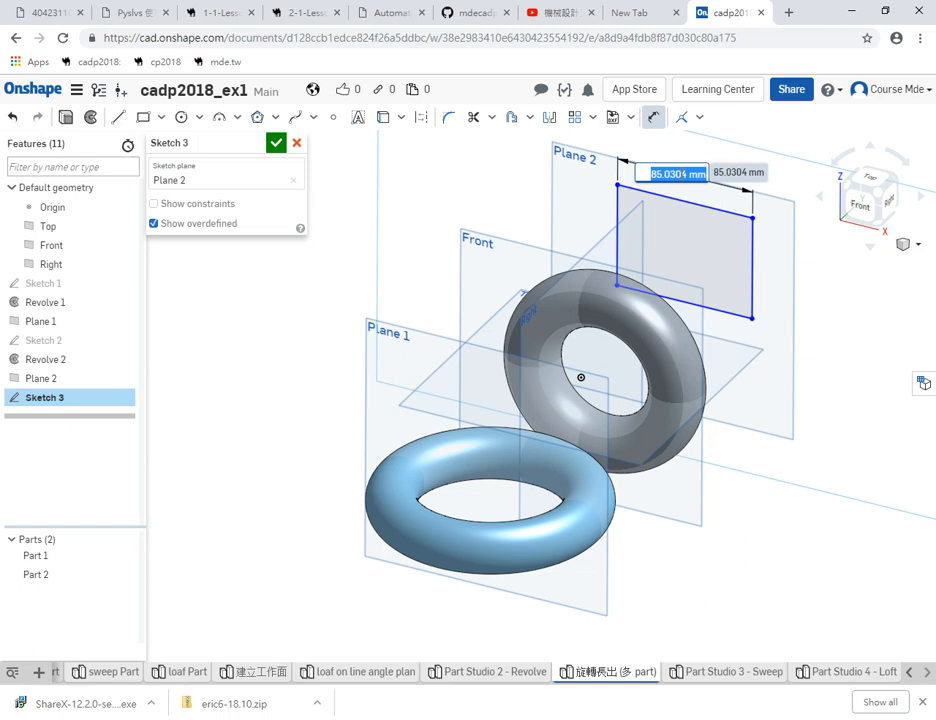
type("90")
key("Return")
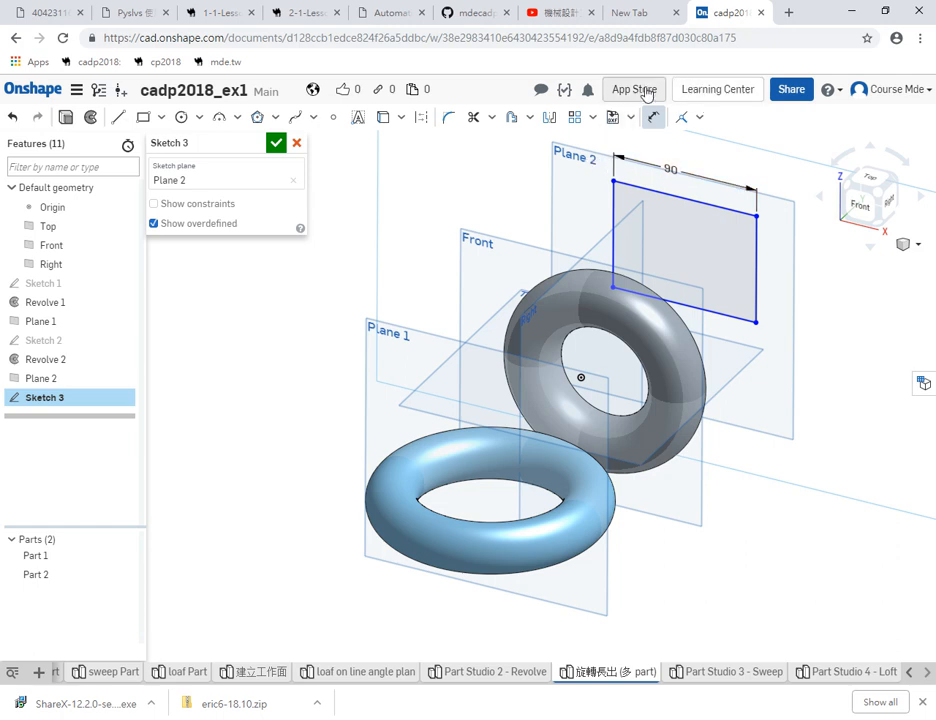
left_click(762, 252)
left_click(815, 264)
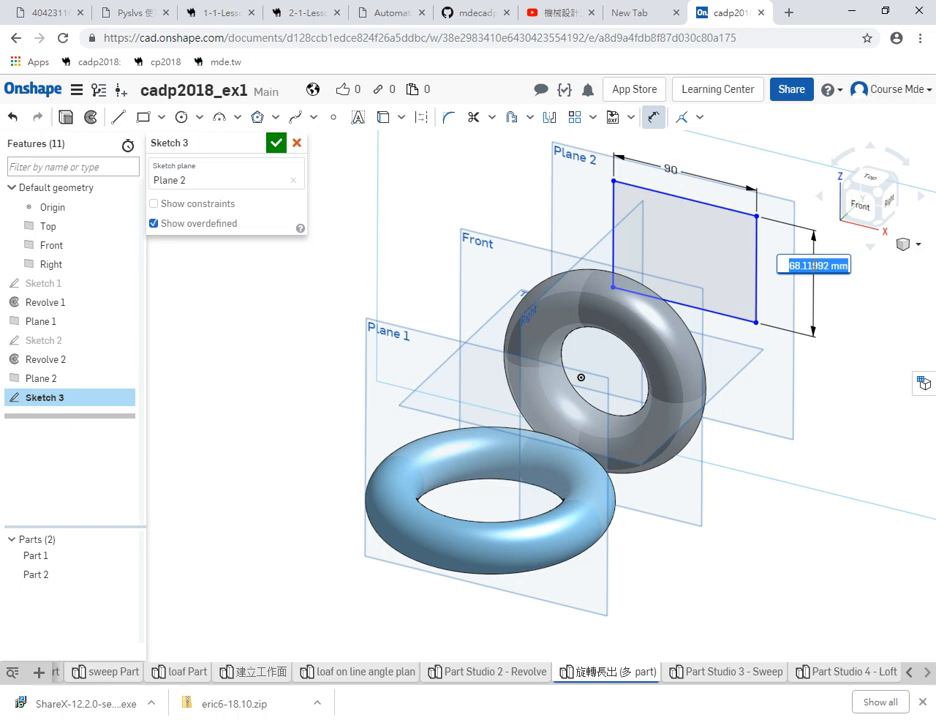
type("70")
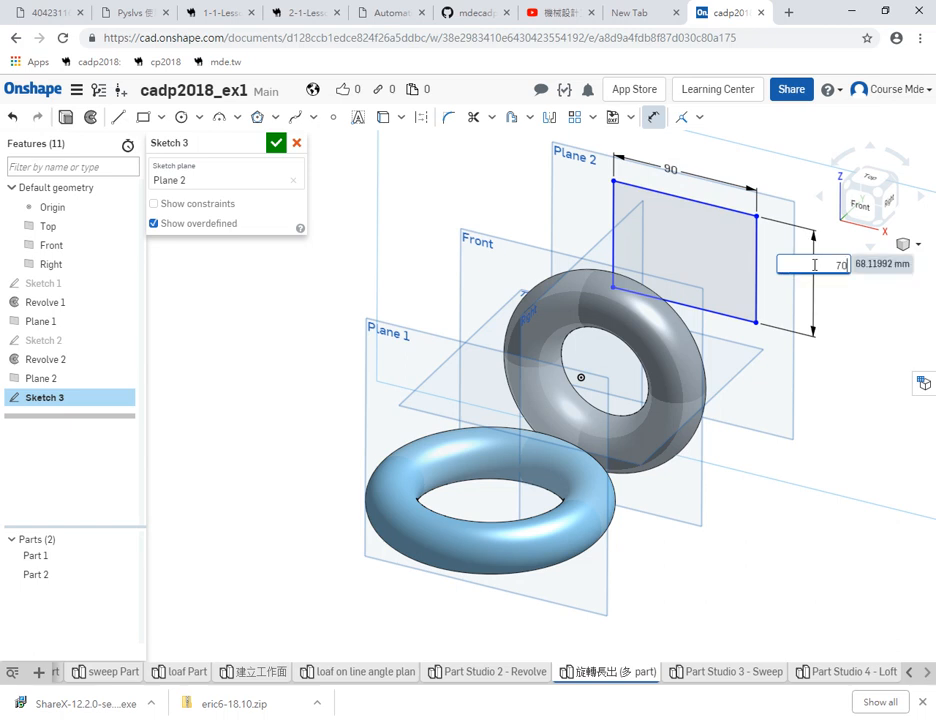
key("Return")
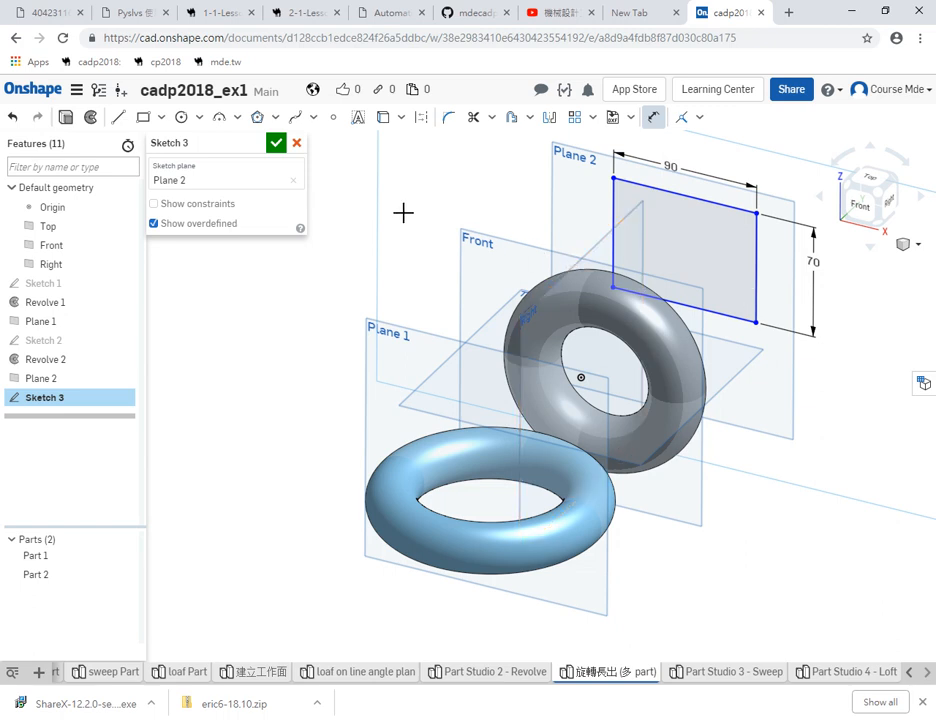
left_click(277, 146)
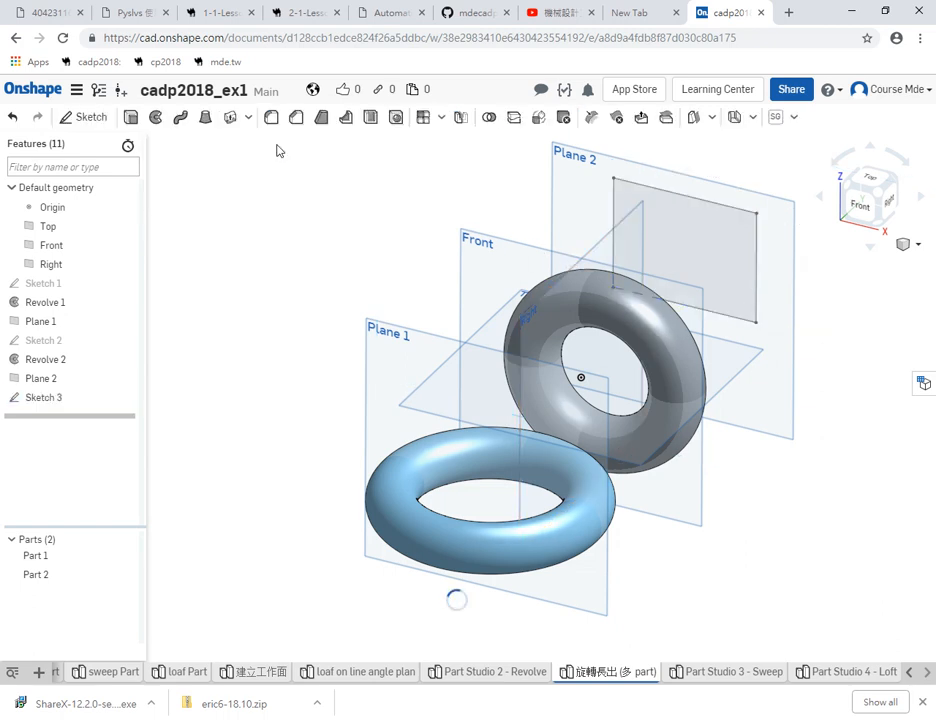
Extrude the rectangle on Plane 2 as a new solid, 52 mm deep, with the direction flipped to the rear
left_click(131, 118)
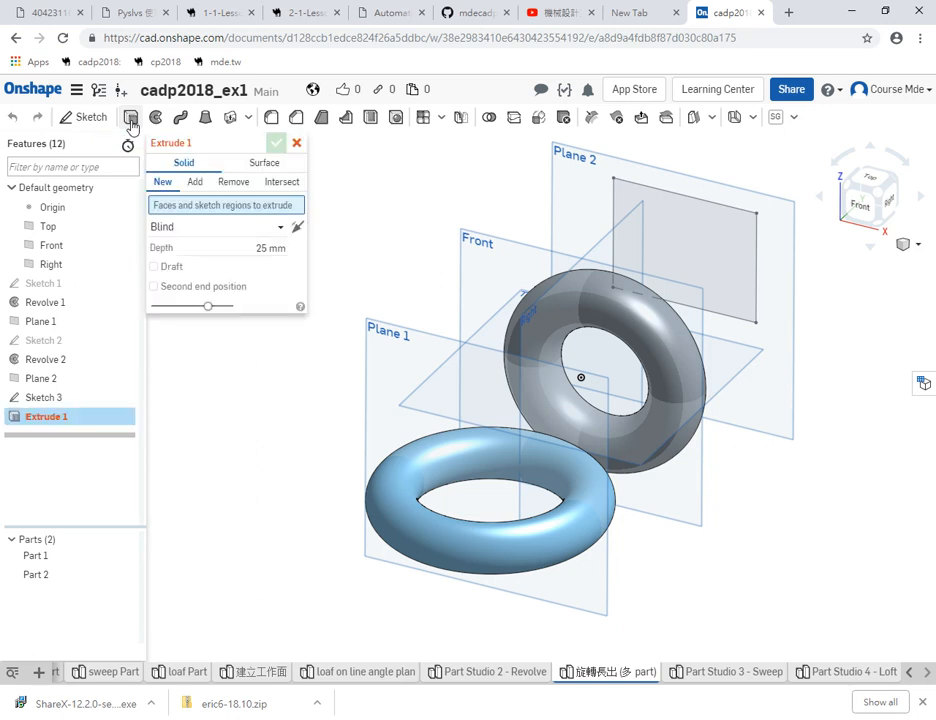
left_click(735, 258)
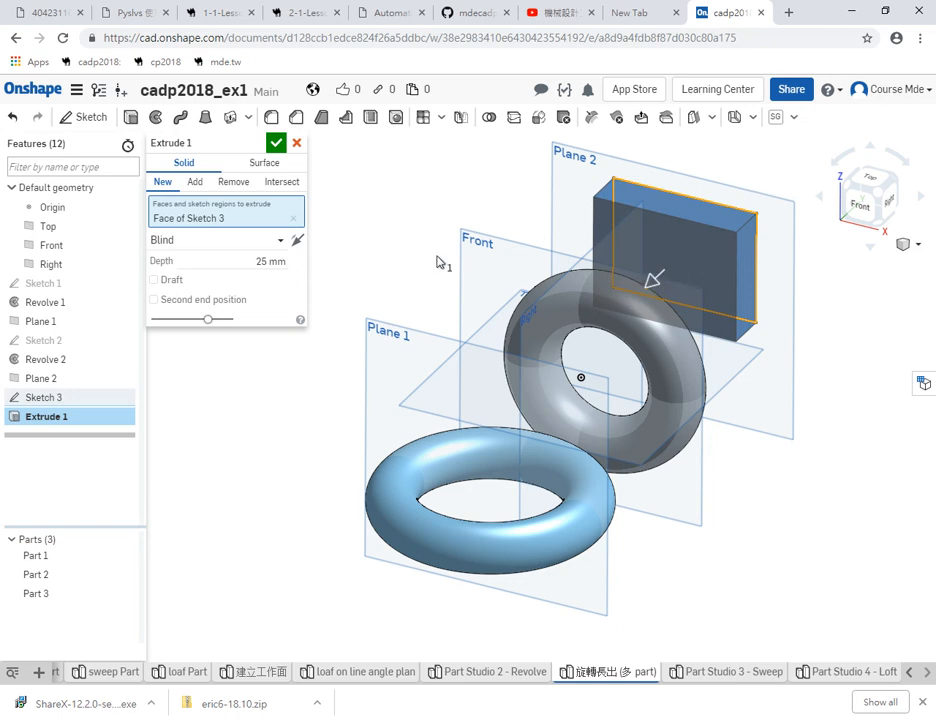
left_click(297, 241)
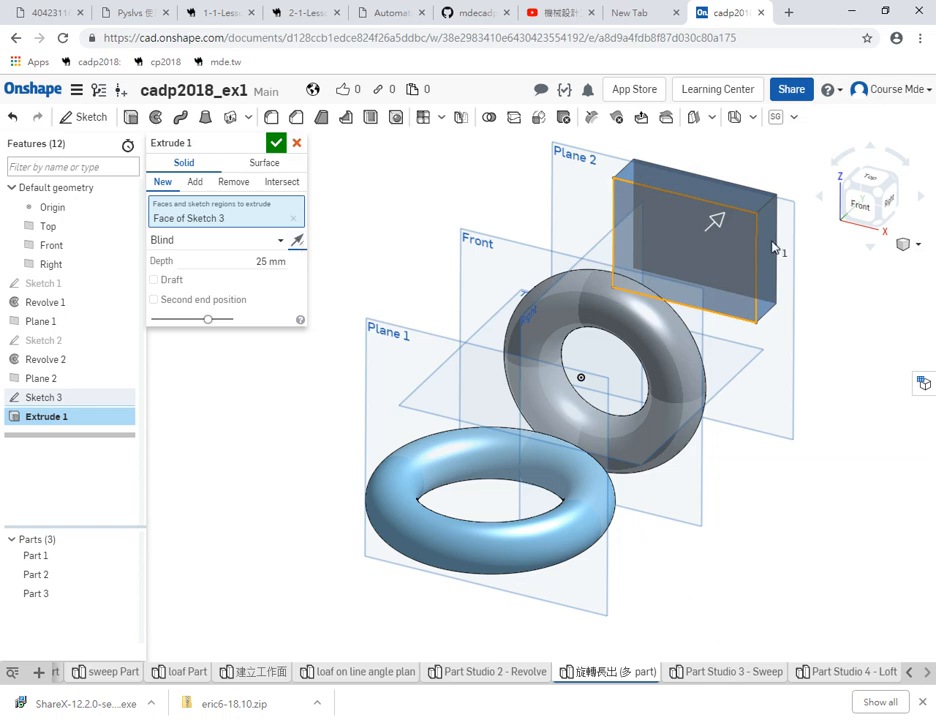
left_click_drag(716, 219, 735, 203)
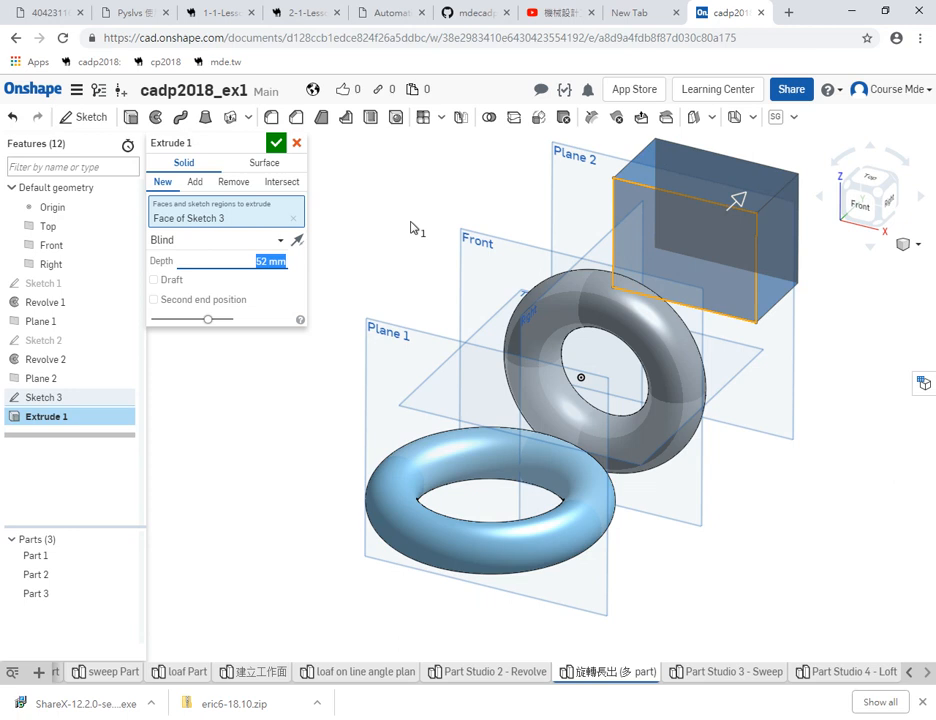
left_click(275, 146)
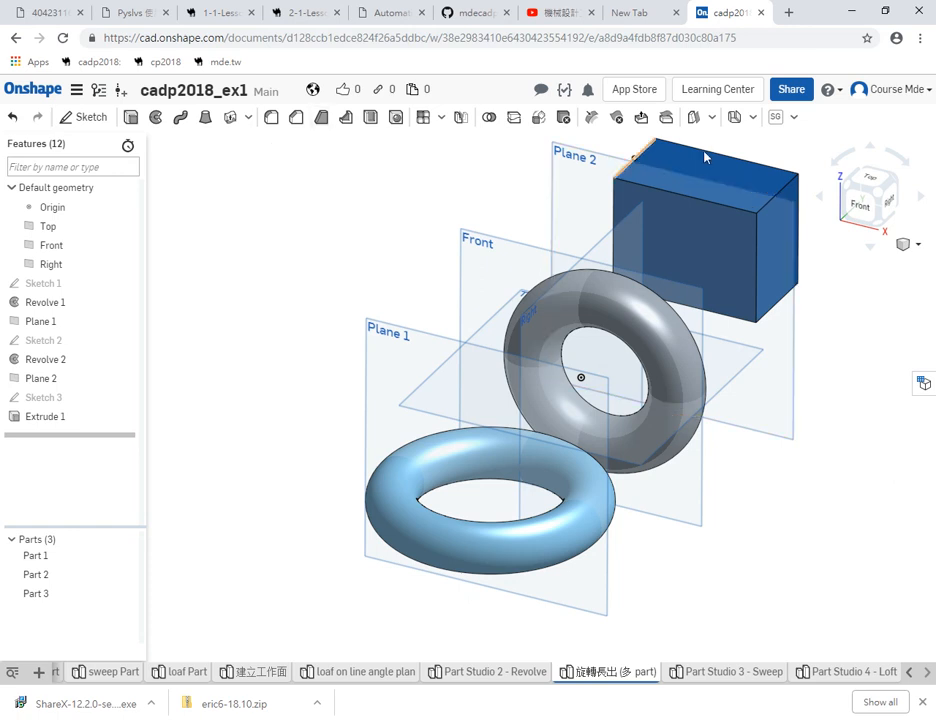
left_click(712, 118)
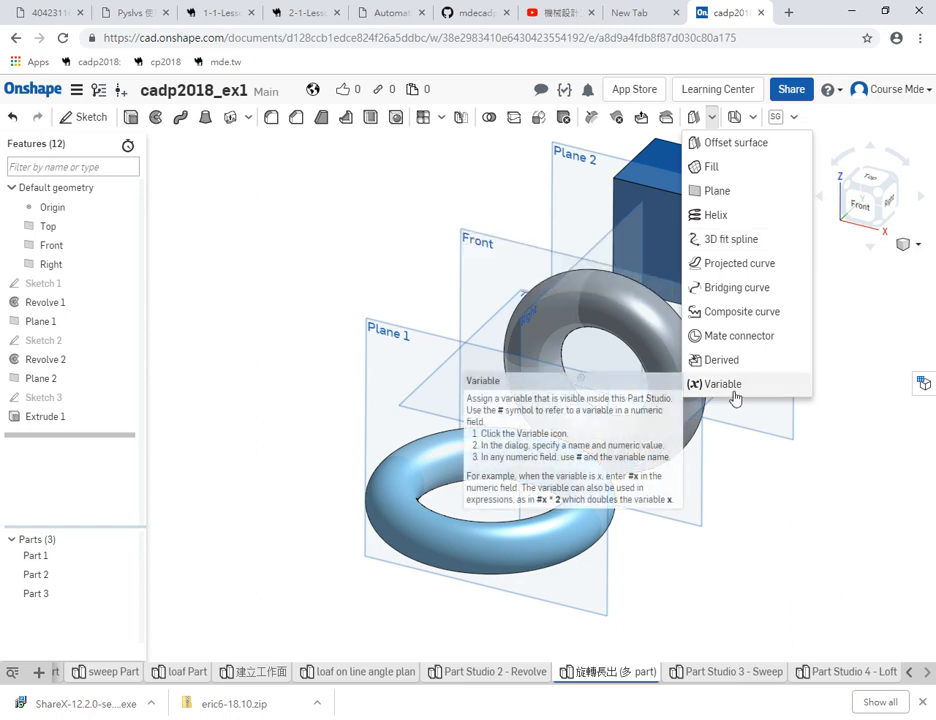
left_click(722, 383)
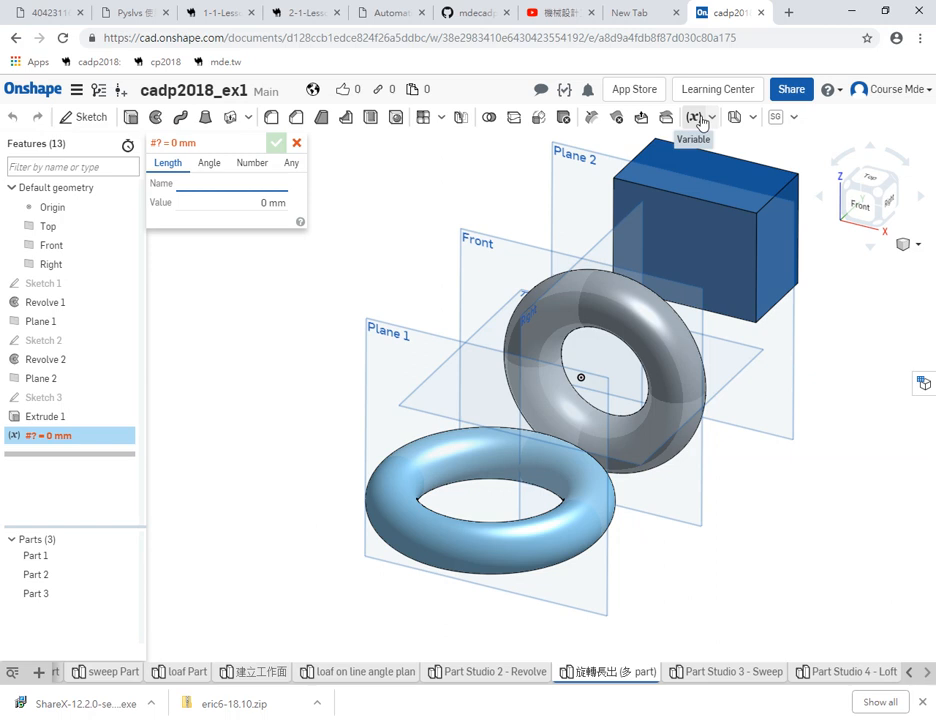
left_click(296, 143)
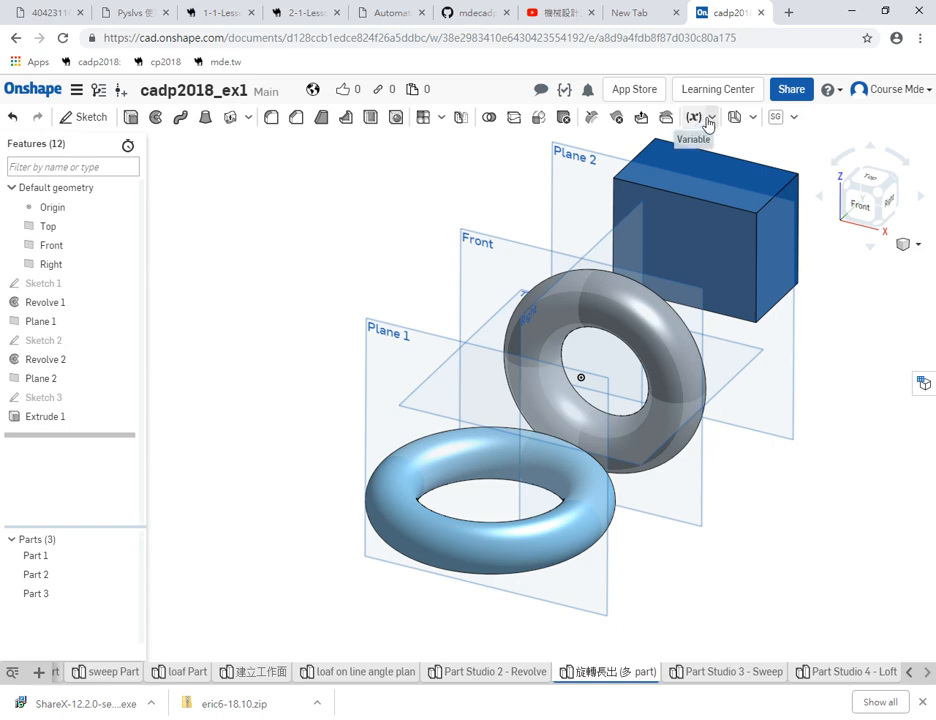
left_click(667, 118)
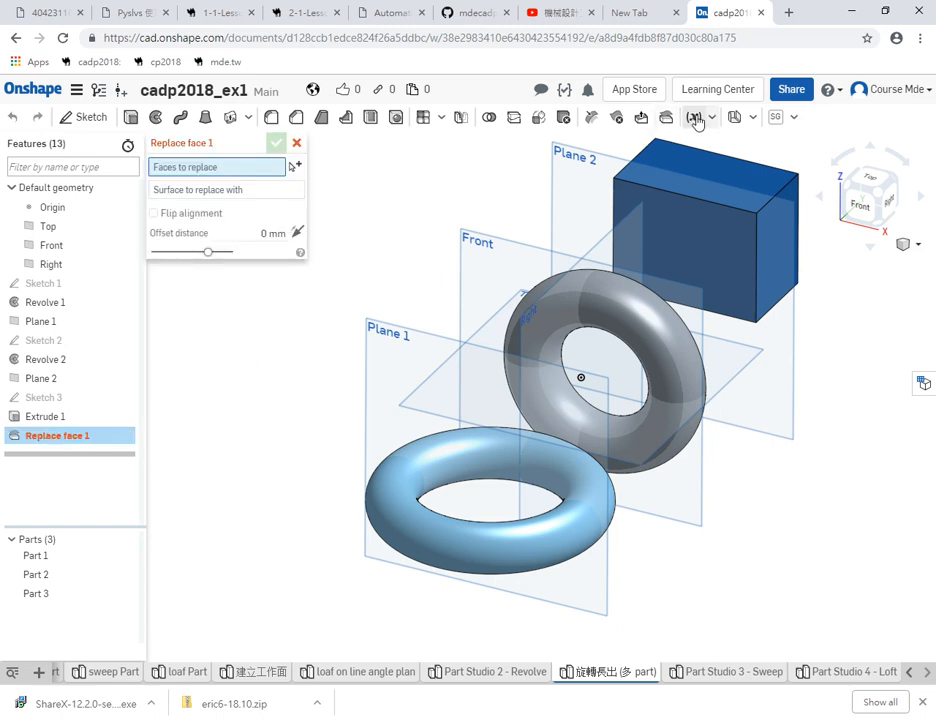
left_click(296, 143)
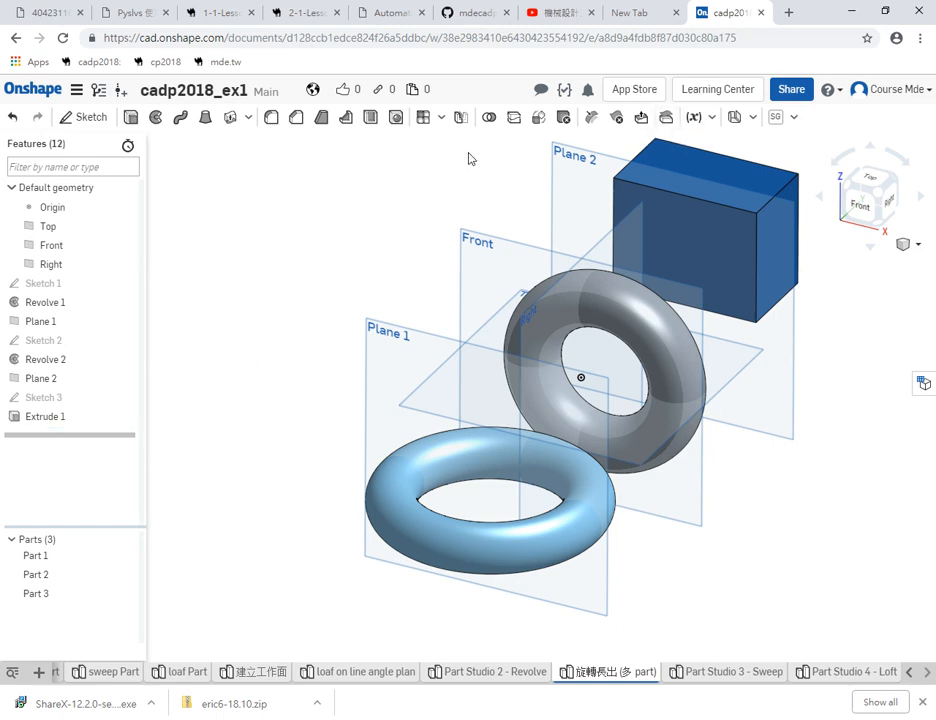
Create a length variable named var1 with the value 20 mm and move it ahead of Sketch 1 in the feature order
left_click(692, 118)
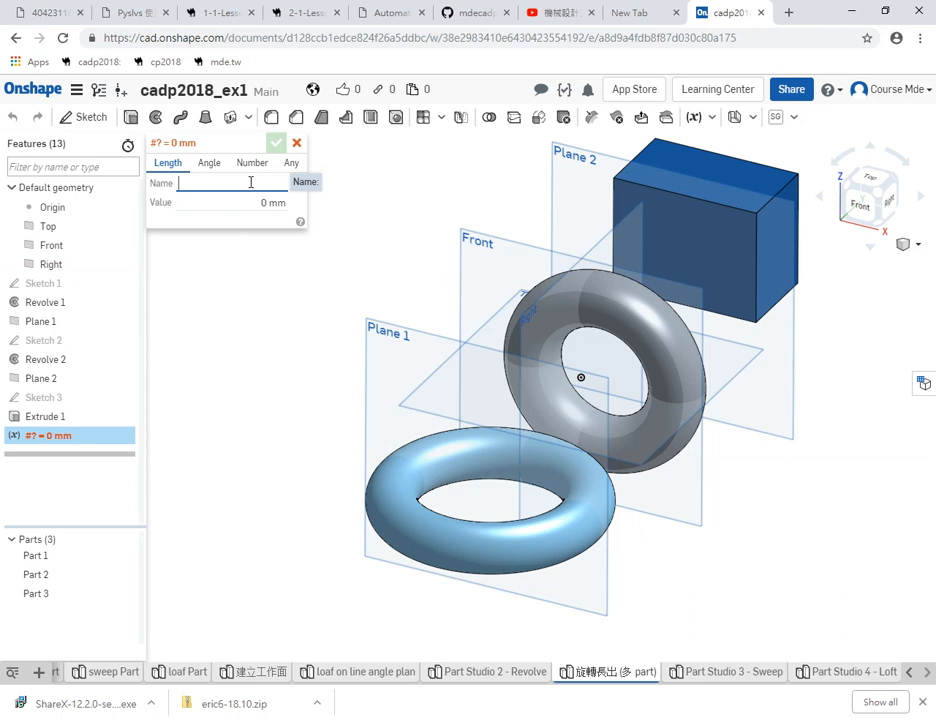
type("vc")
type("r1")
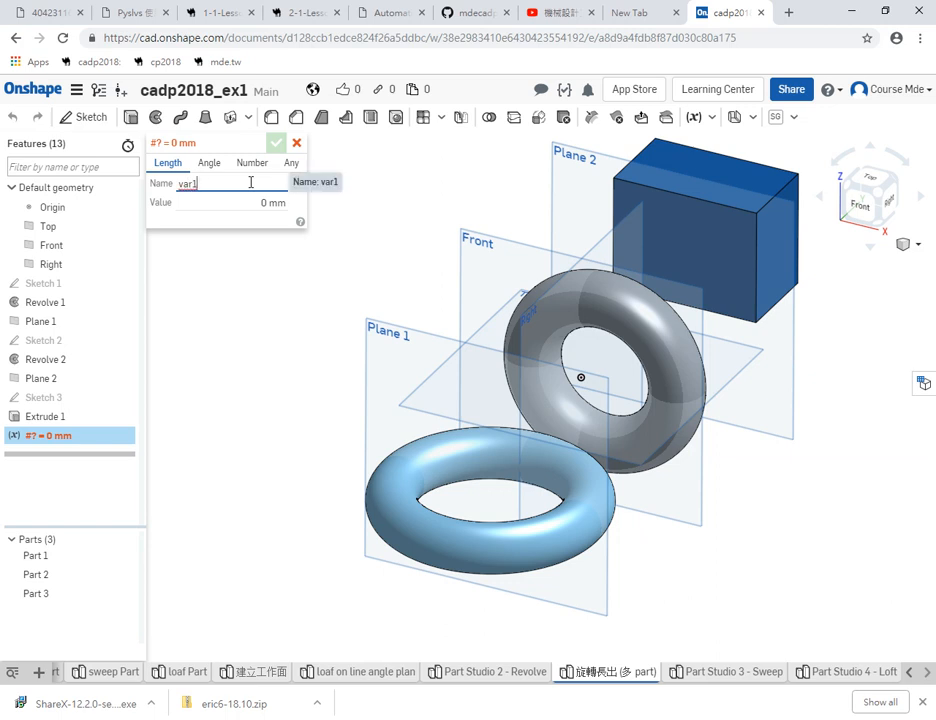
left_click(282, 201)
key("BackSpace")
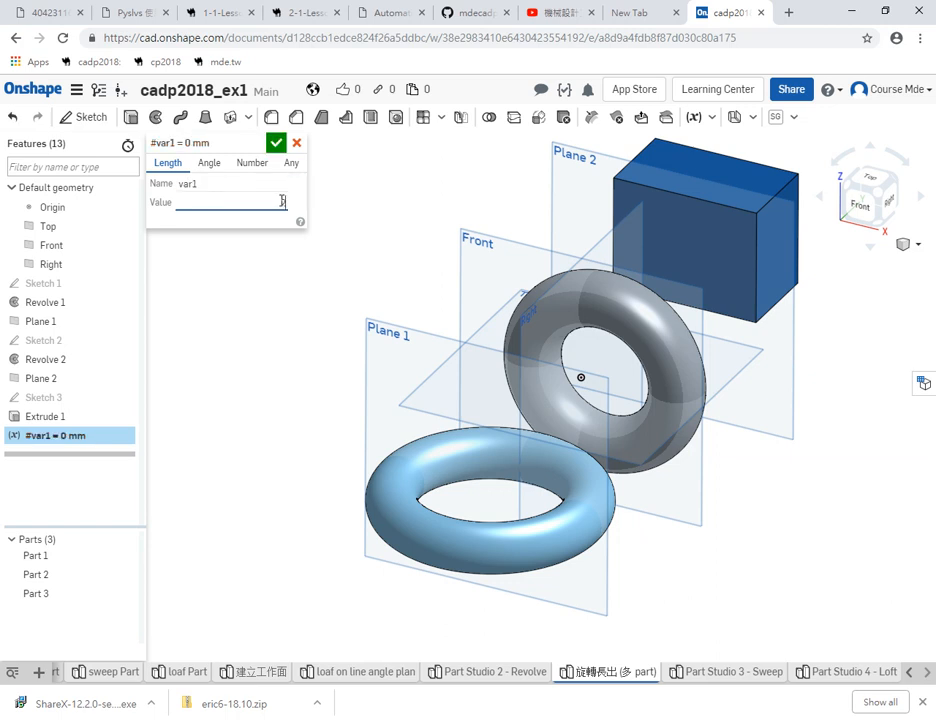
type("20")
key("Return")
left_click(277, 145)
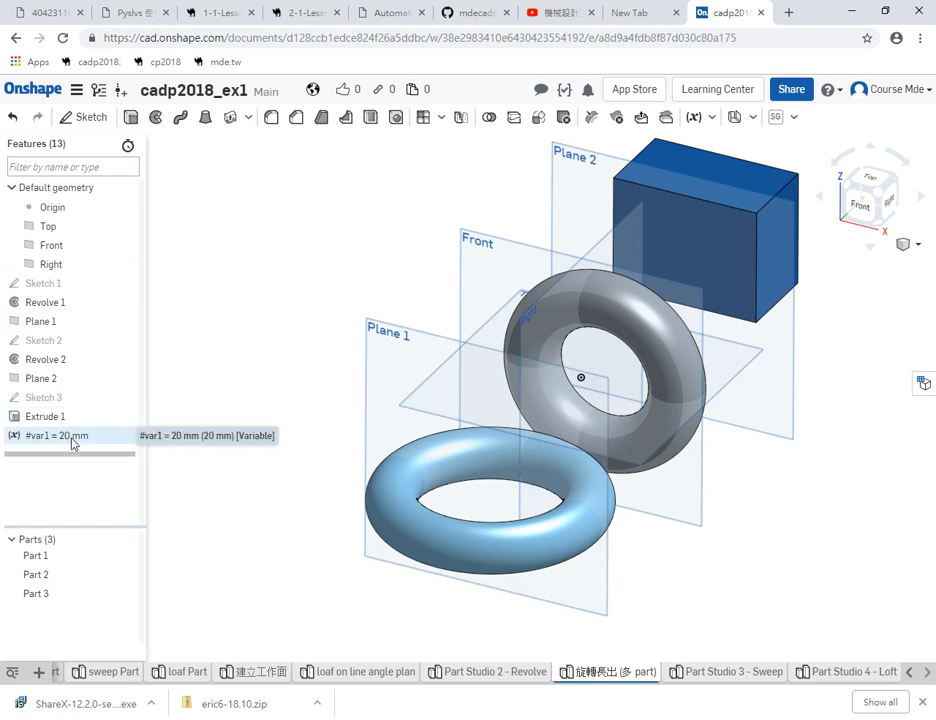
left_click_drag(70, 446, 90, 277)
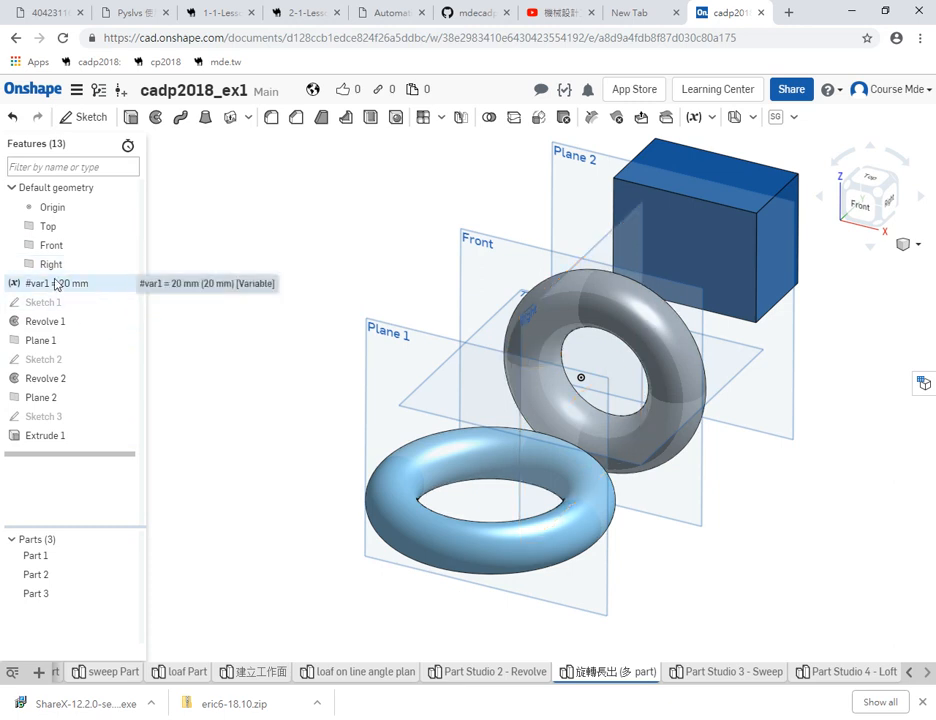
Edit Sketch 3 to set the rectangle's height to 3*#var1, and finish the sketch
right_click(47, 420)
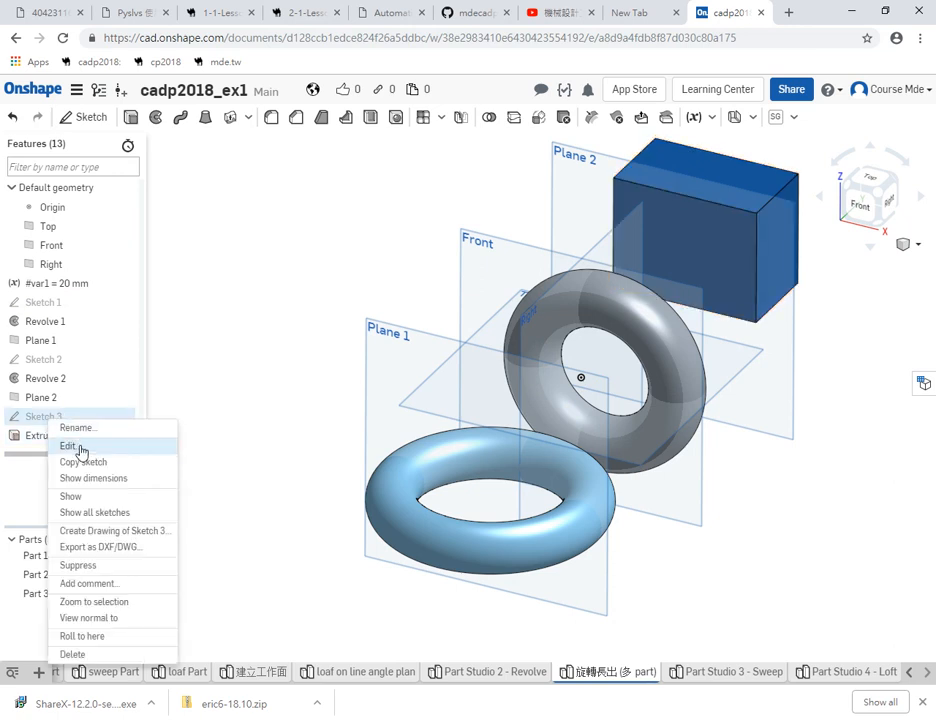
left_click(68, 446)
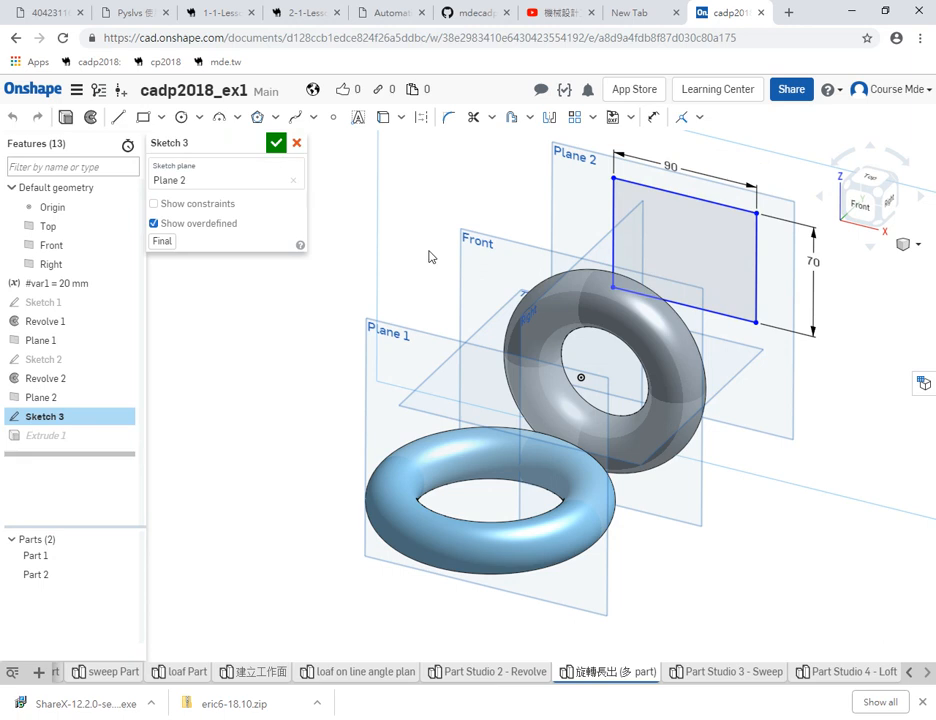
double_click(817, 263)
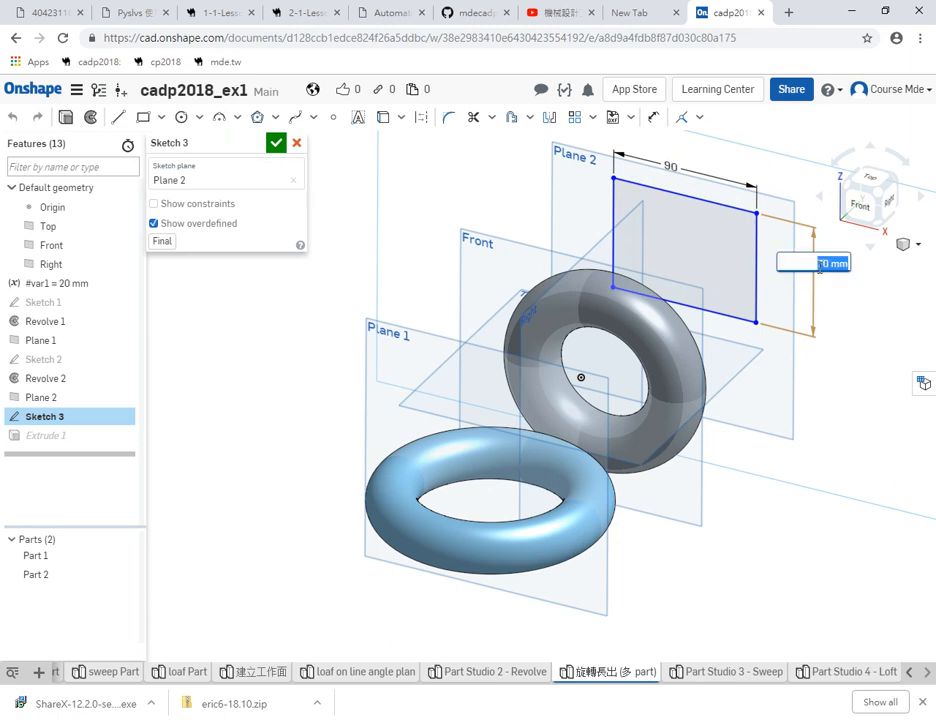
type("3")
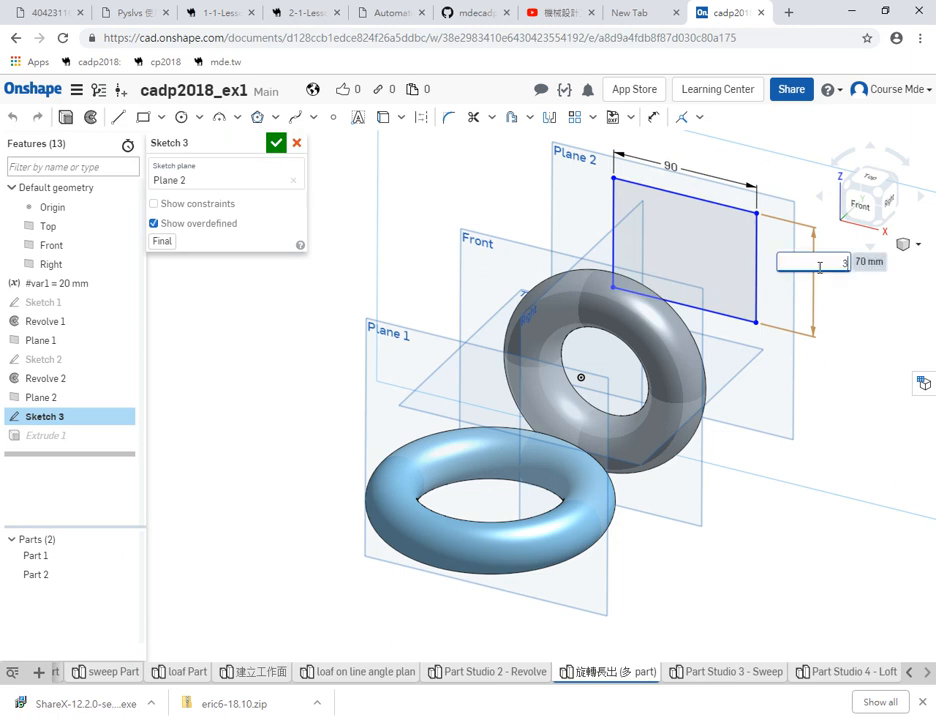
type("*#var1")
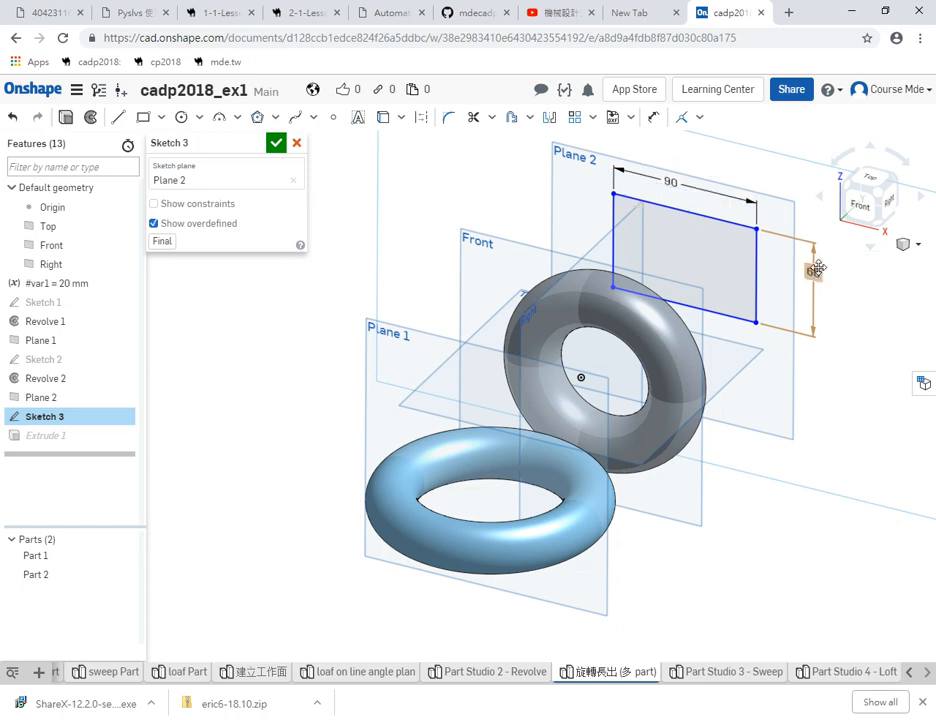
key("Return")
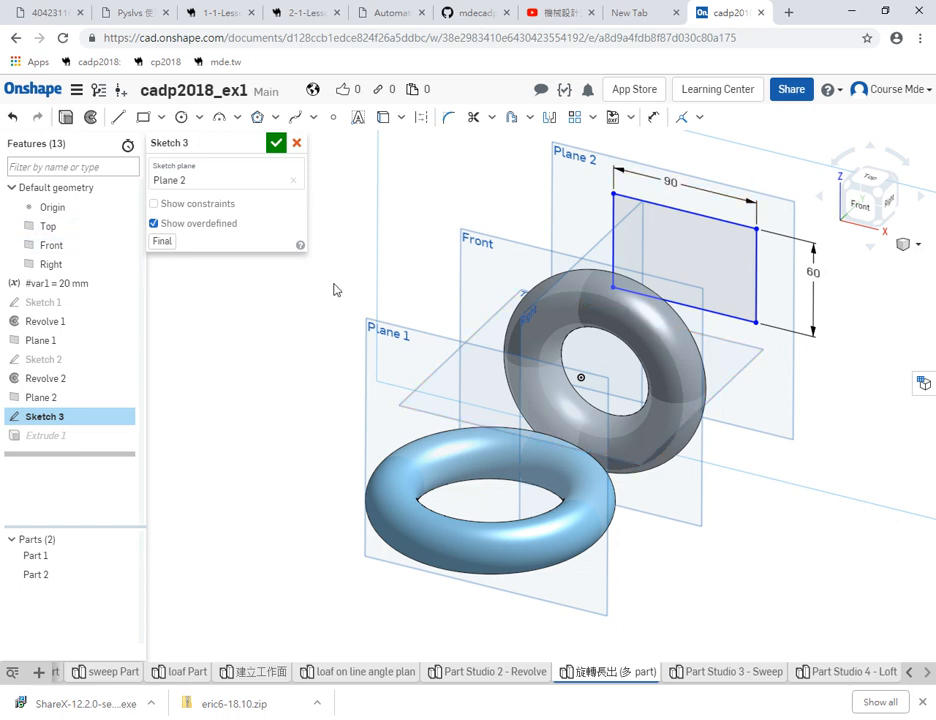
left_click(276, 145)
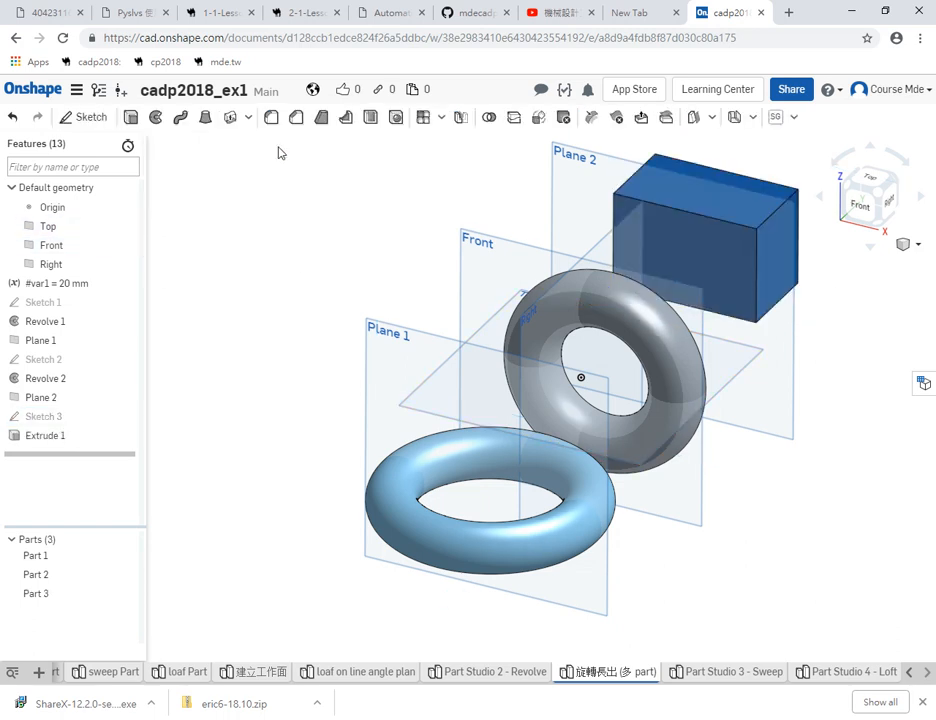
Set the value of the variable var1 to 22 mm
double_click(48, 286)
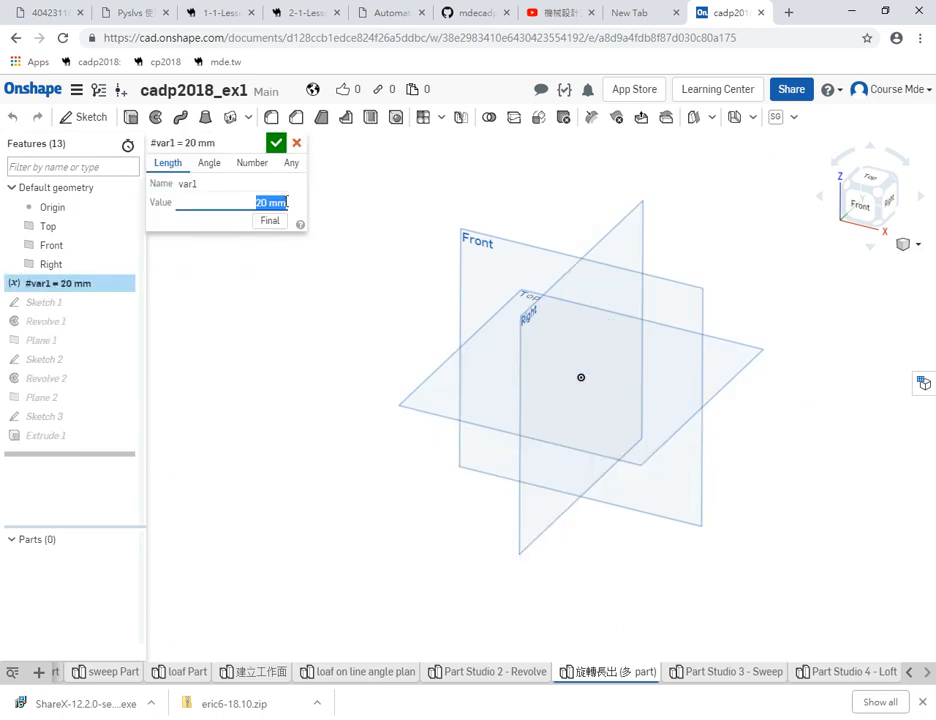
left_click(267, 204)
key("BackSpace")
type("2")
key("Return")
left_click(281, 146)
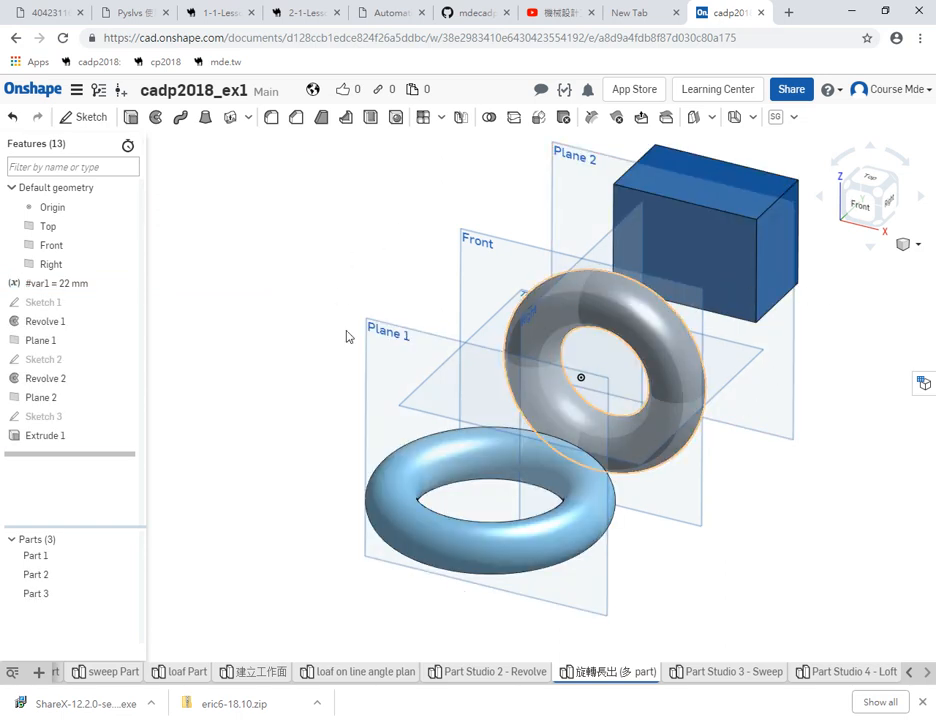
Open Sketch 3 for editing to check the dimensions of the rectangle on Plane 2, and close the sketch
right_click(45, 417)
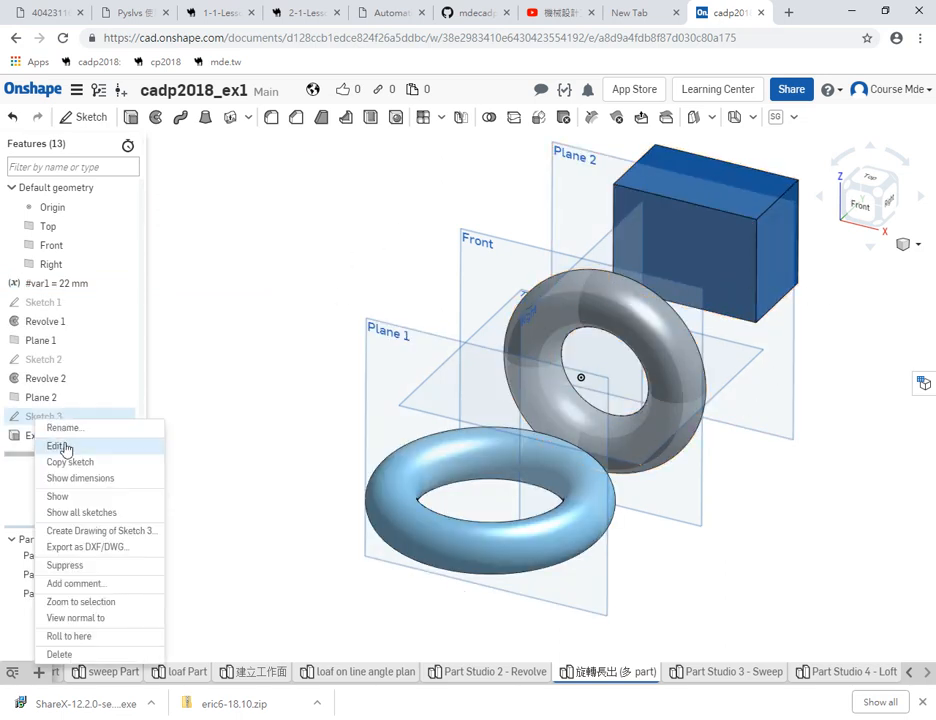
left_click(52, 427)
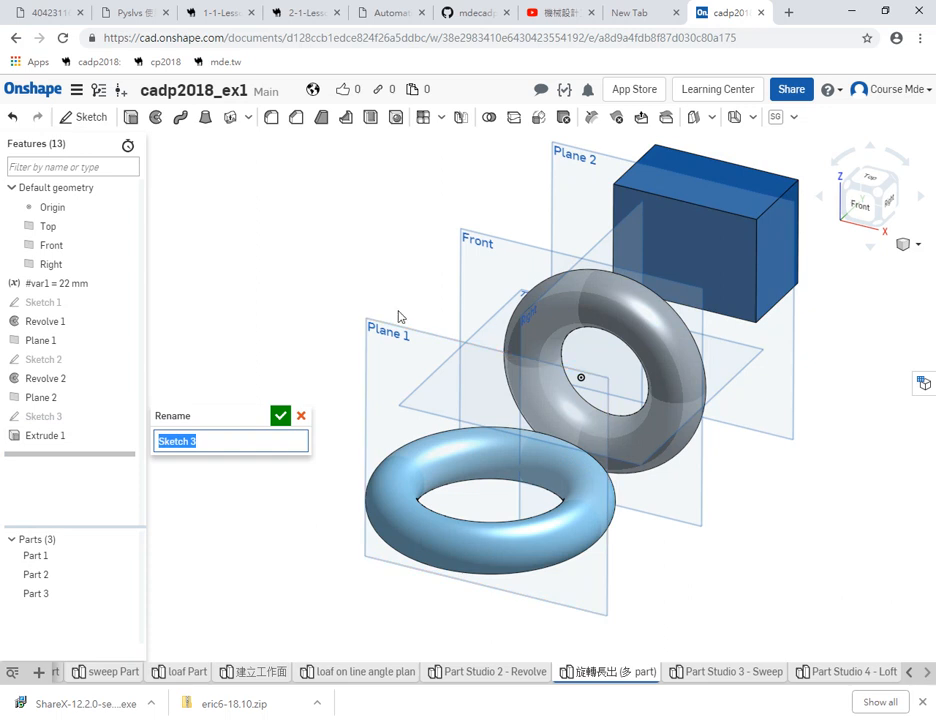
left_click(301, 416)
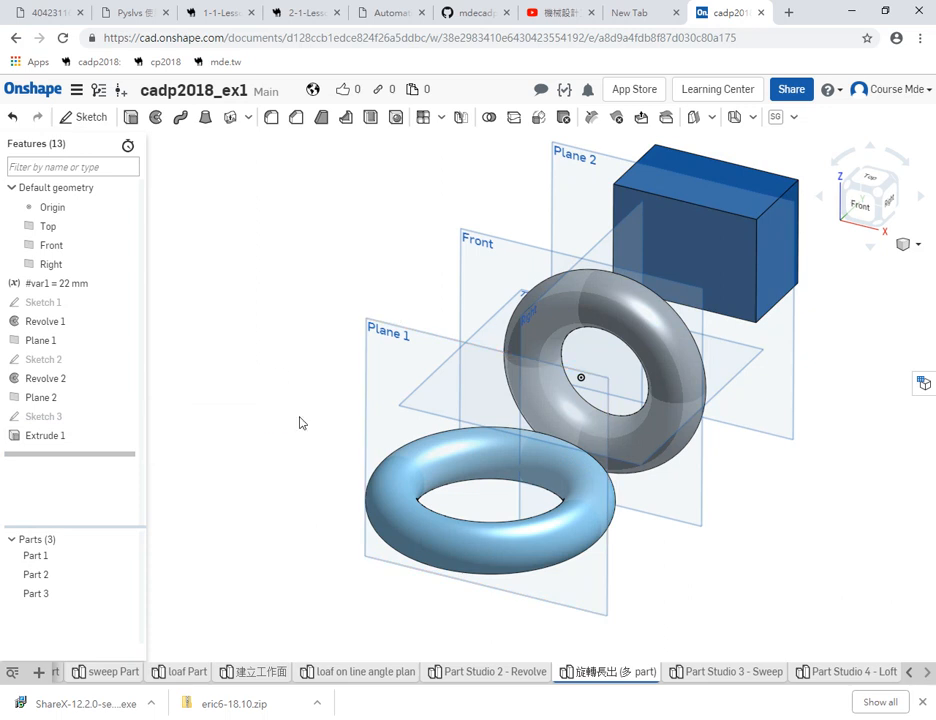
right_click(56, 417)
left_click(76, 445)
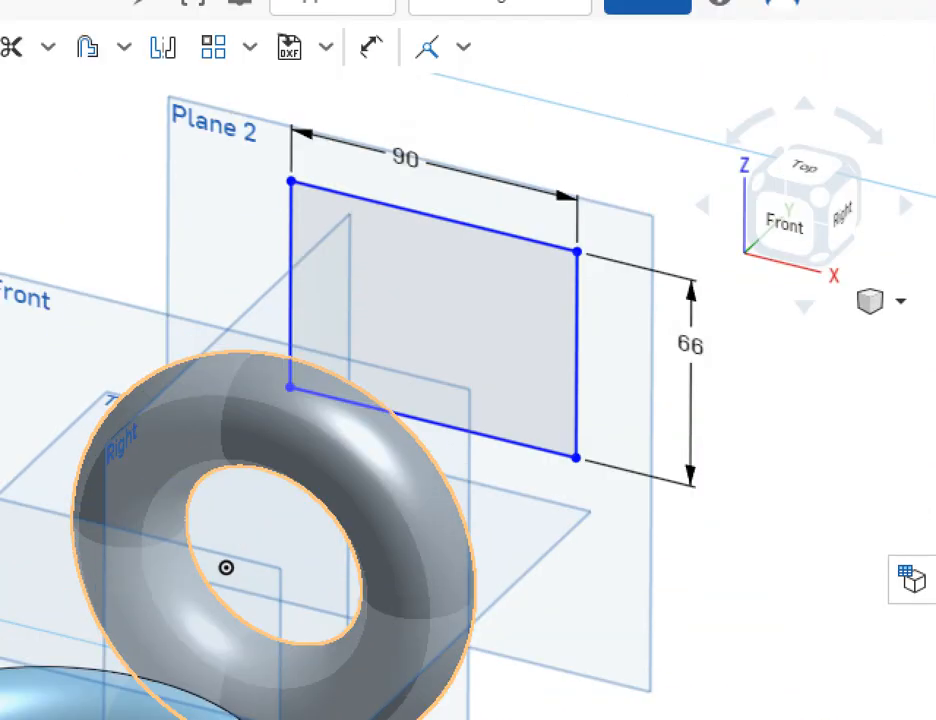
mouse_move(760, 389)
left_mouse_down()
mouse_move(673, 411)
mouse_move(664, 318)
mouse_move(765, 307)
mouse_move(756, 396)
left_mouse_up()
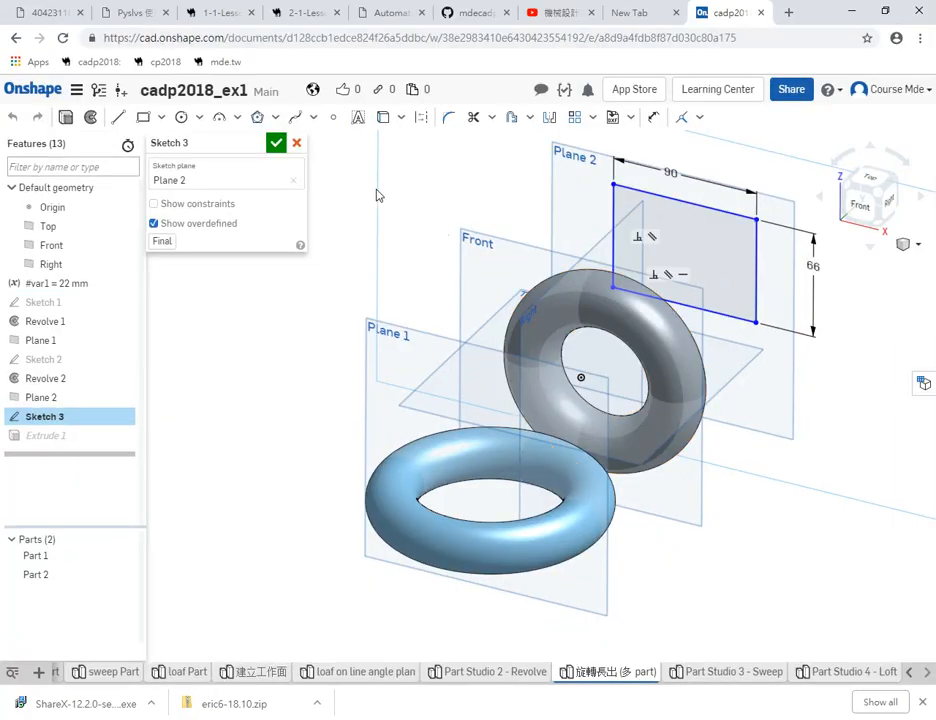
left_click(277, 145)
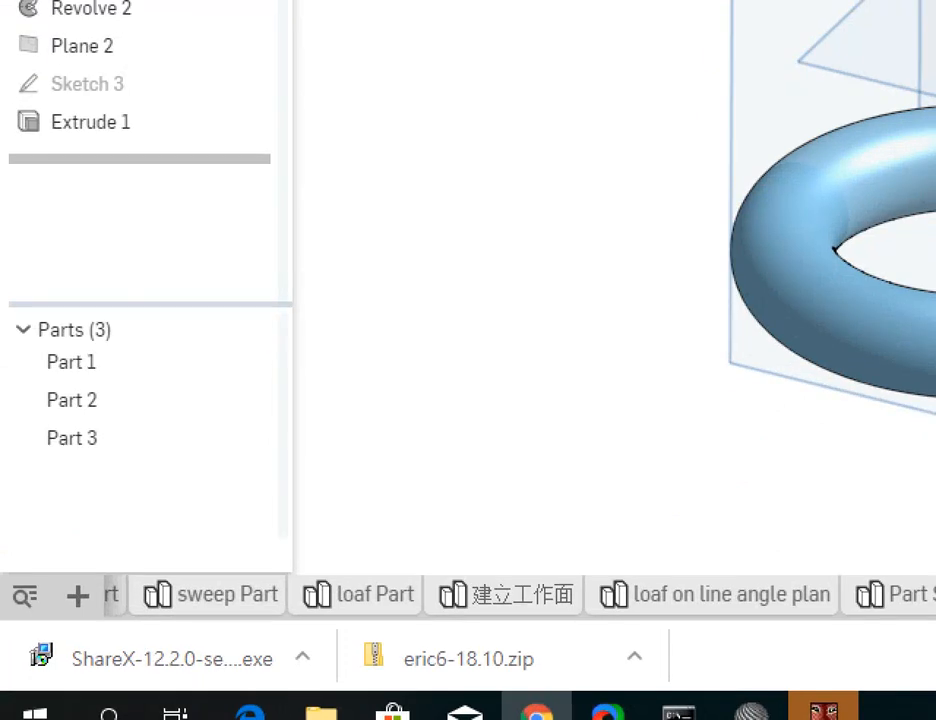
mouse_move(22, 416)
left_mouse_down()
mouse_move(40, 486)
mouse_move(130, 88)
mouse_move(341, 397)
mouse_move(188, 592)
mouse_move(140, 610)
left_mouse_up()
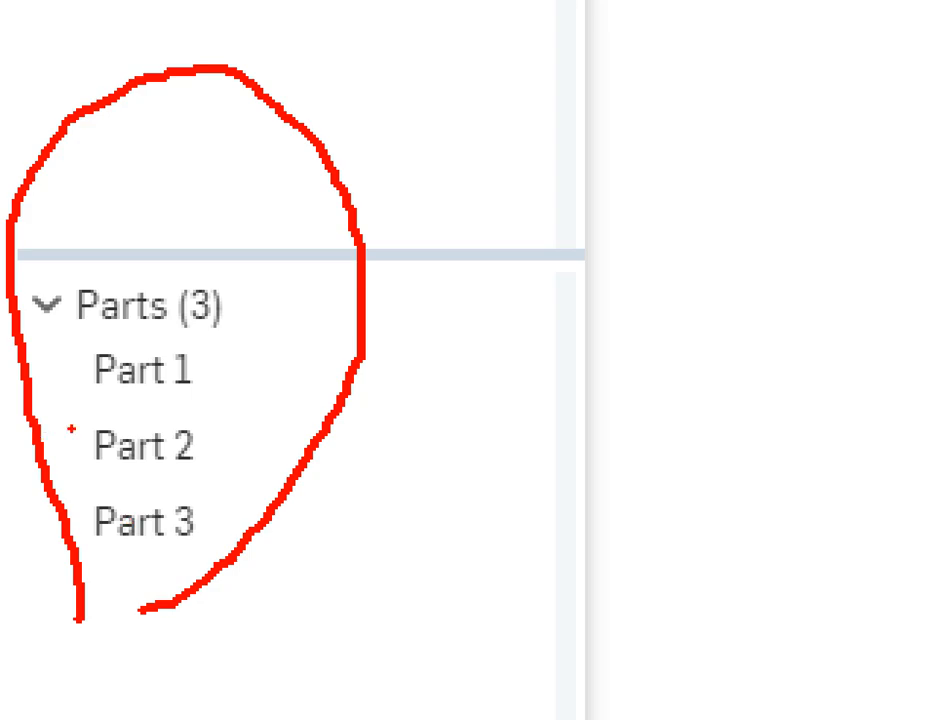
key("Escape")
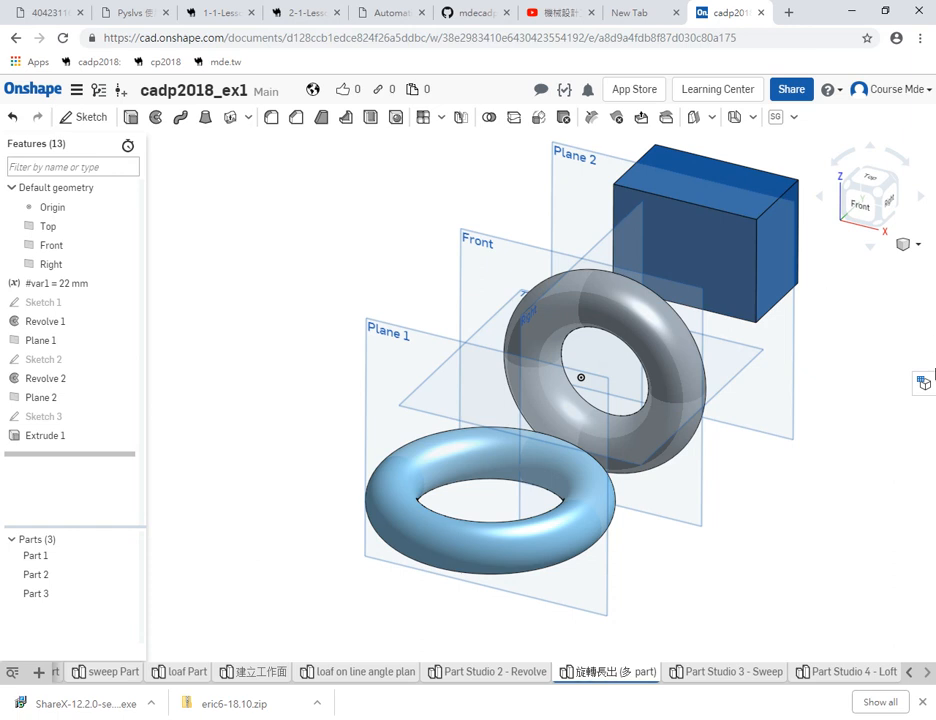
Create a new assembly and browse the insertable parts of the 旋轉長出 (多 part) part studio without inserting any
left_click(38, 673)
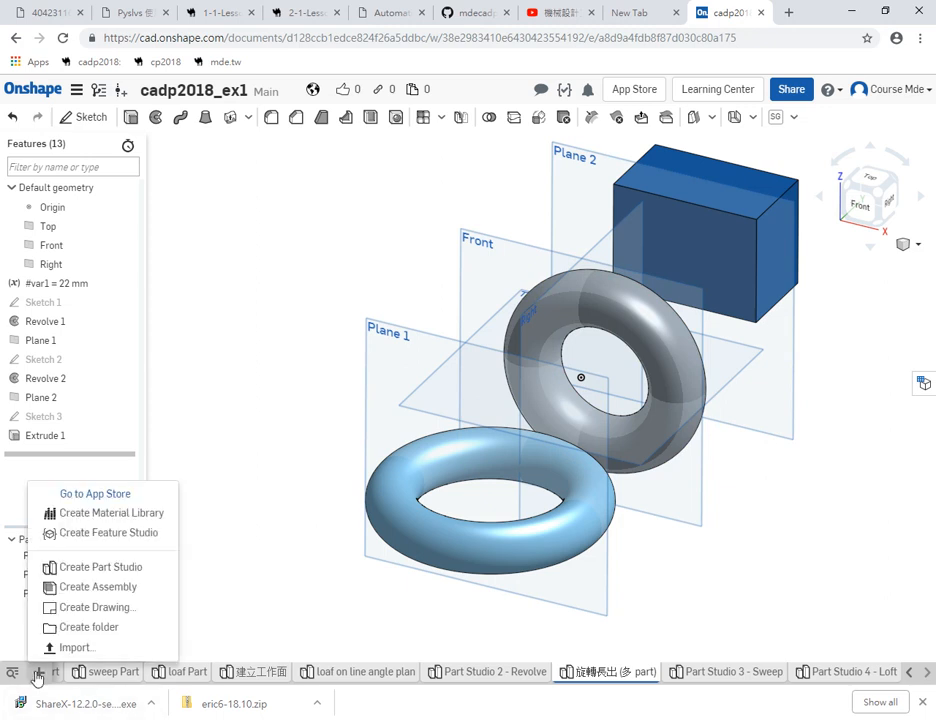
left_click(98, 587)
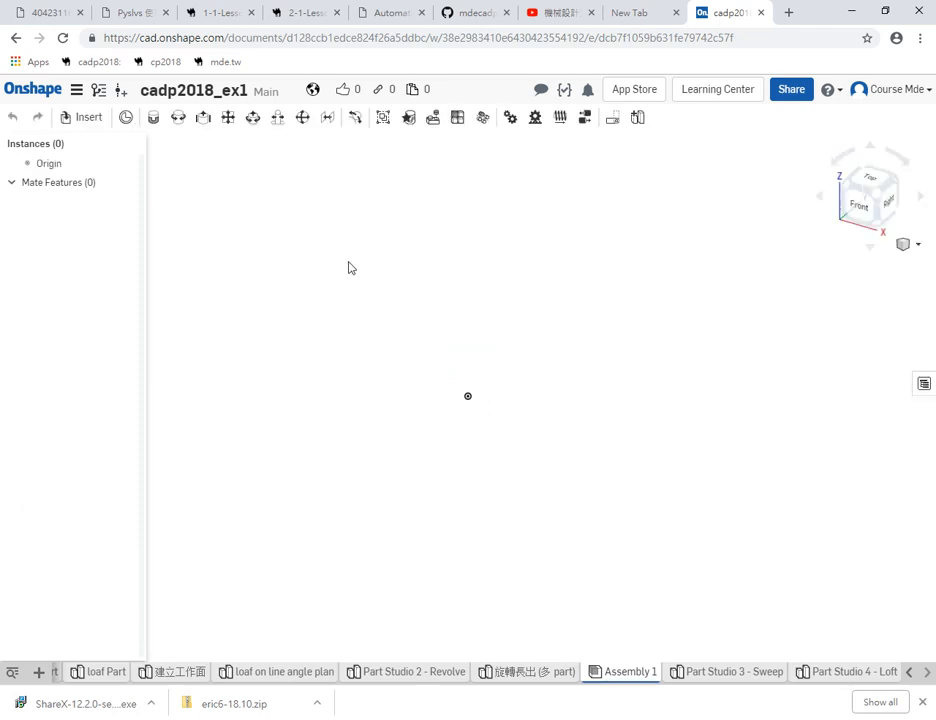
left_click(64, 118)
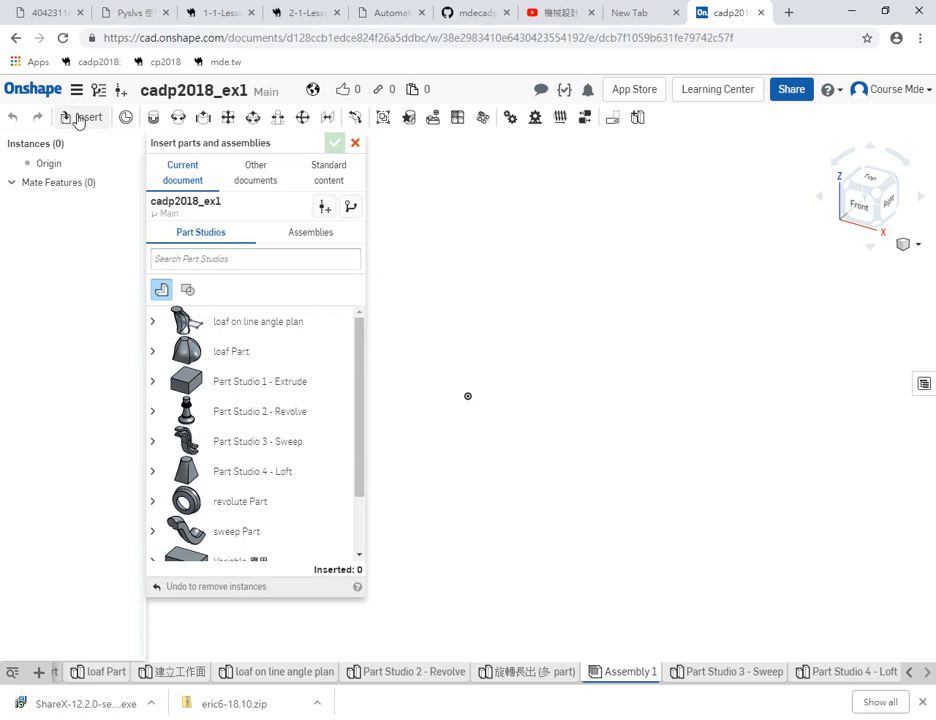
scroll(280, 380, "down", 1)
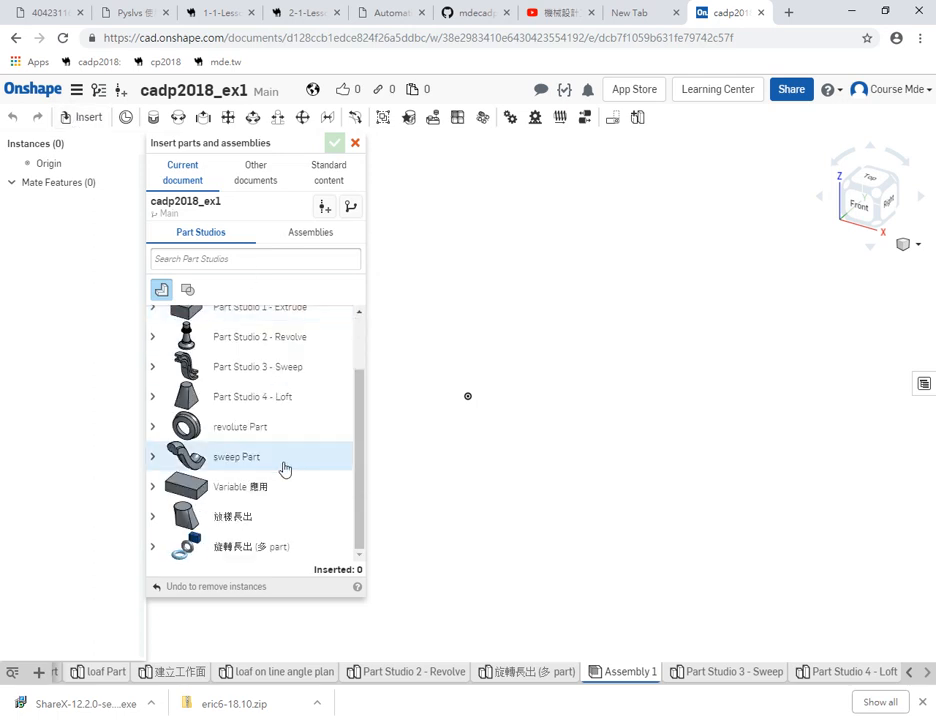
left_click(153, 547)
scroll(320, 494, "down", 3)
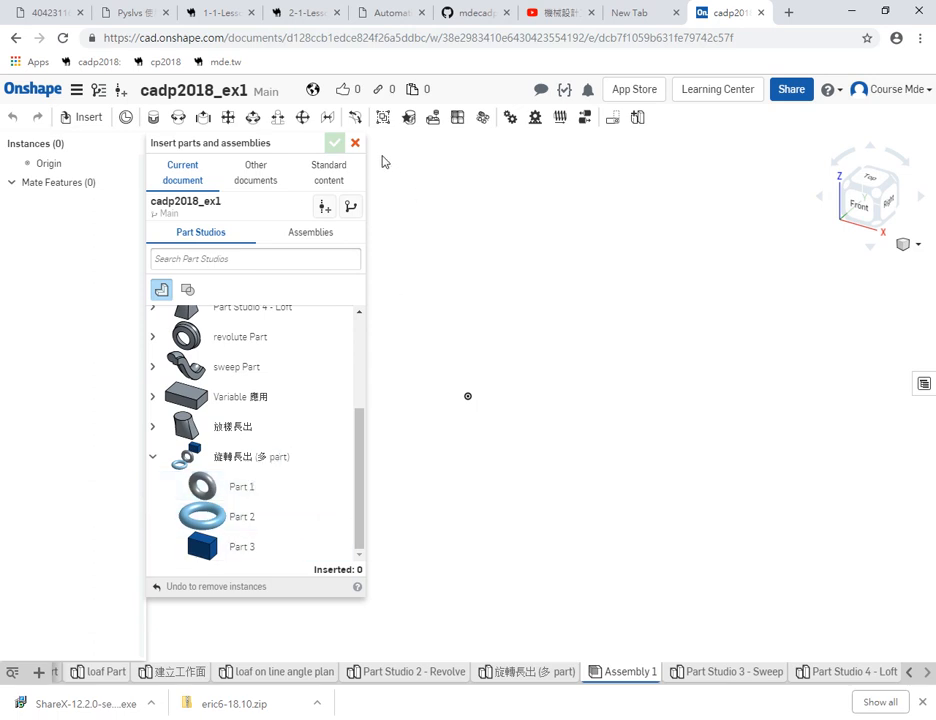
left_click(355, 143)
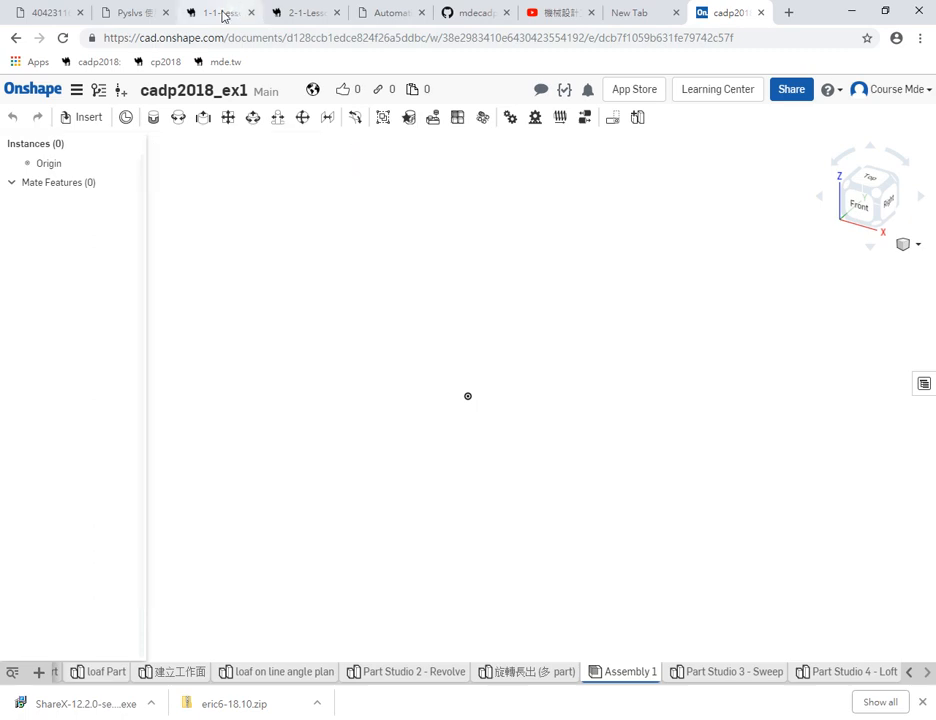
Switch to the 2-1 Lesson Plan PDF and review its closing summary and step 9b
left_click(222, 14)
left_click(320, 21)
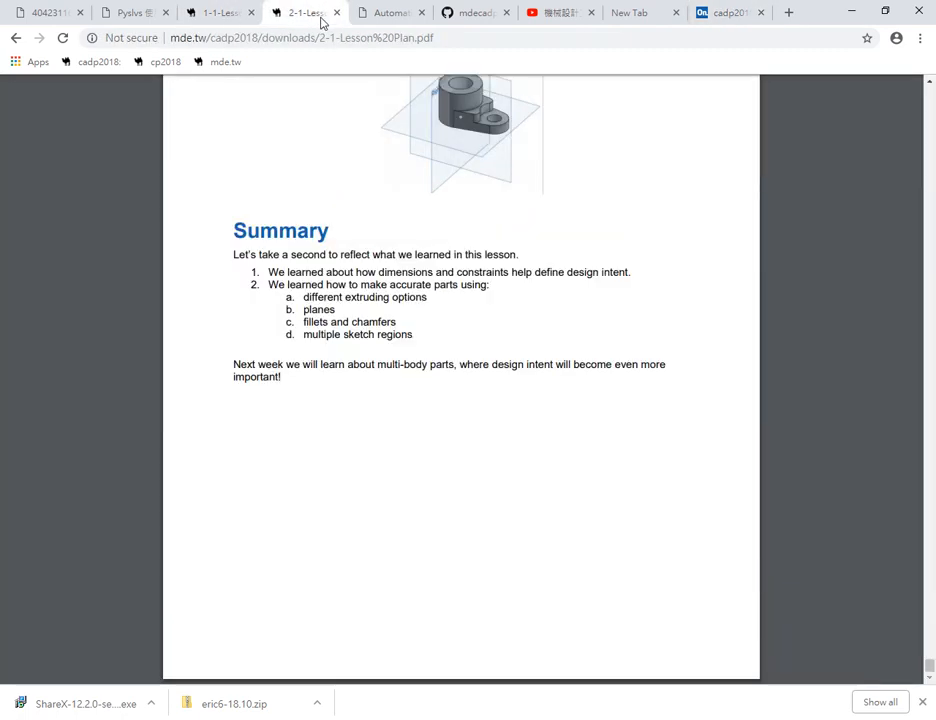
scroll(497, 177, "up", 3)
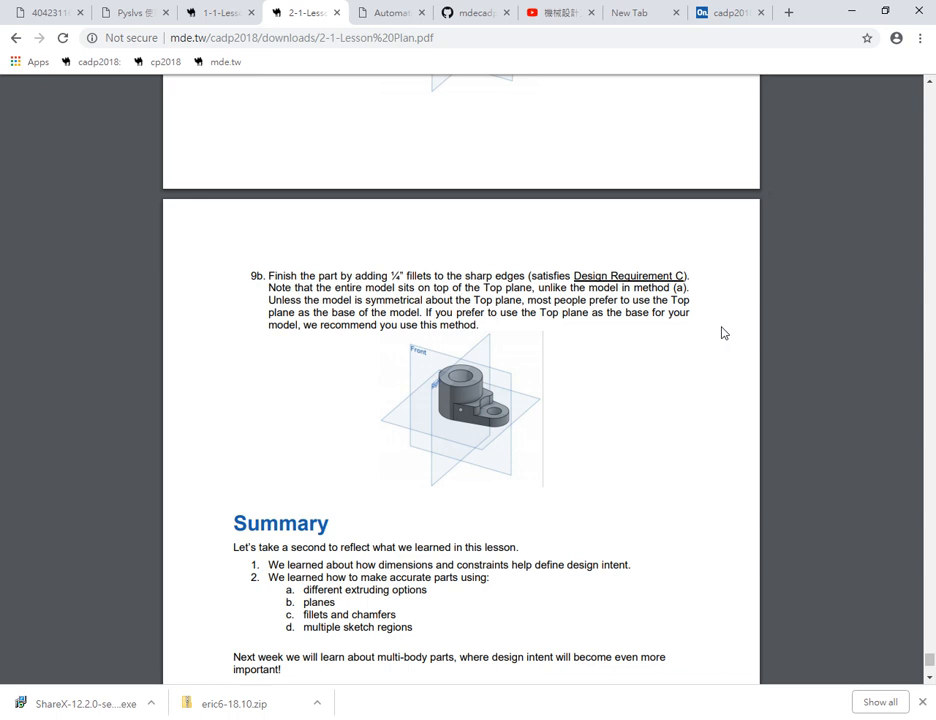
Return to the Onshape document, open the 建立工作面 part studio and inspect the dimensions of Sketch 1 on the Top plane
left_click(725, 13)
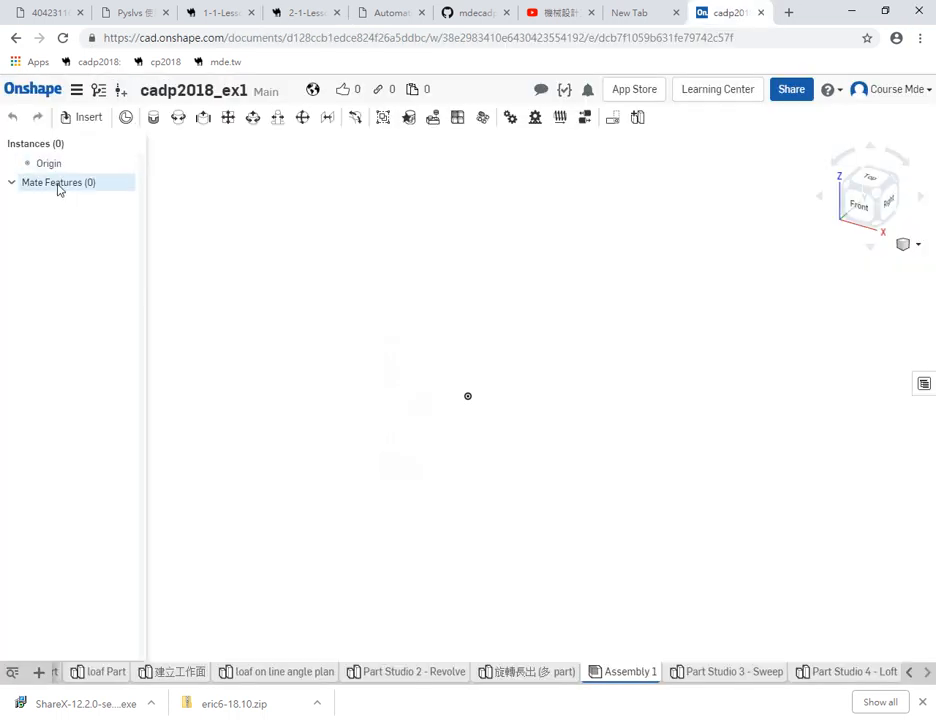
left_click(167, 678)
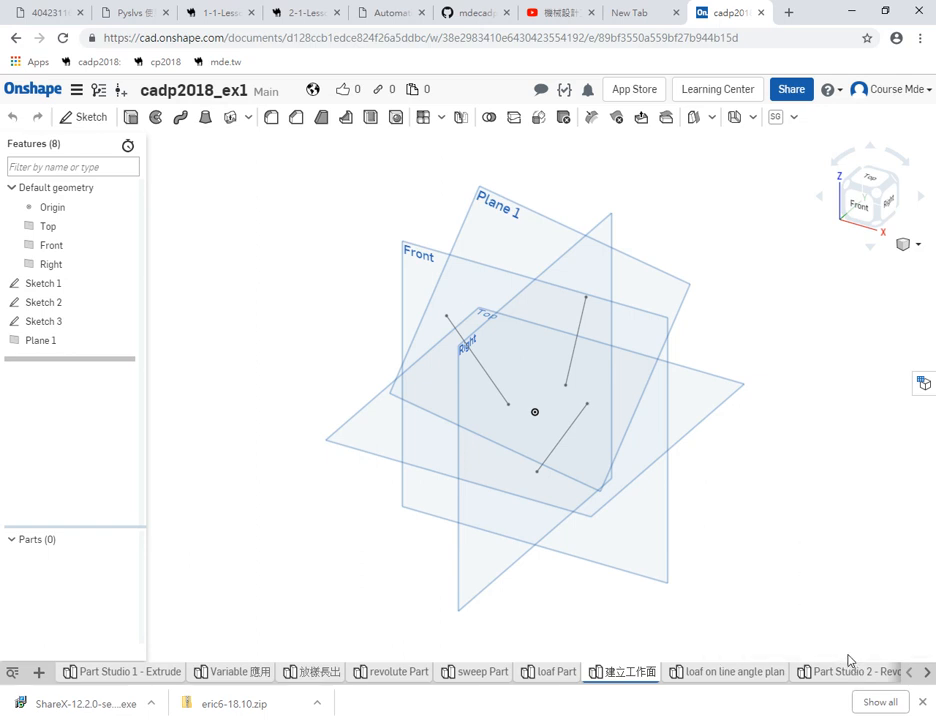
middle_click_drag(830, 545, 800, 570)
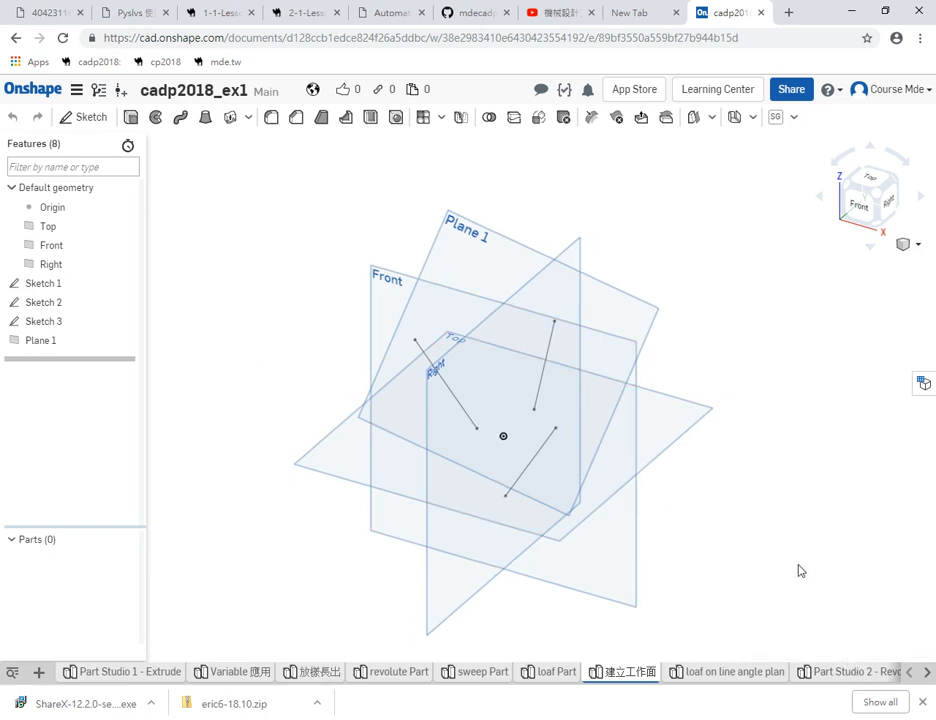
right_click_drag(798, 570, 777, 561)
right_click_drag(781, 524, 733, 507)
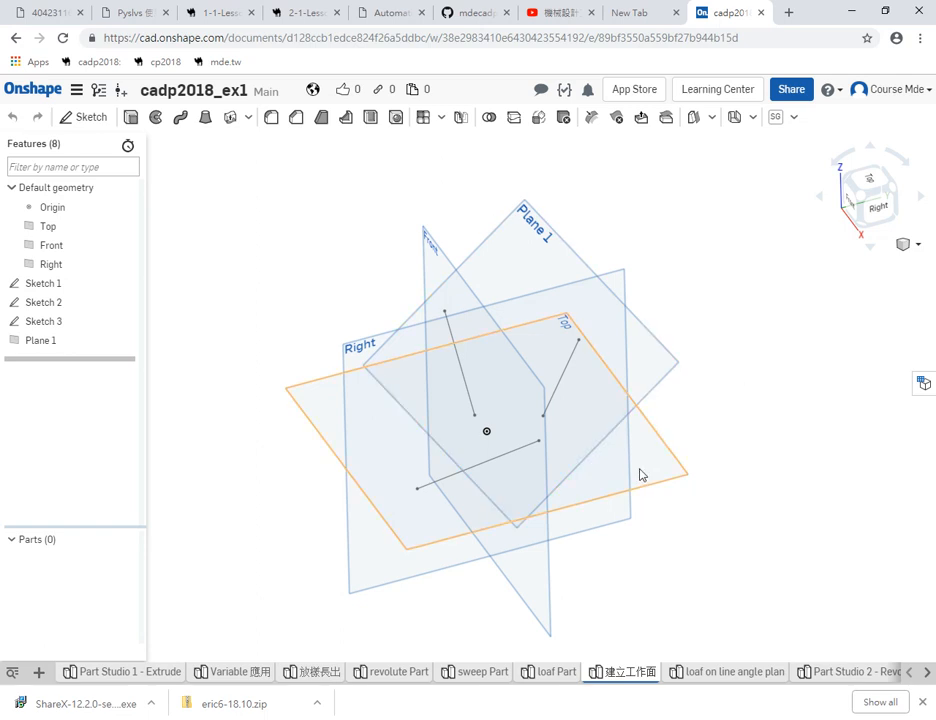
right_click(40, 286)
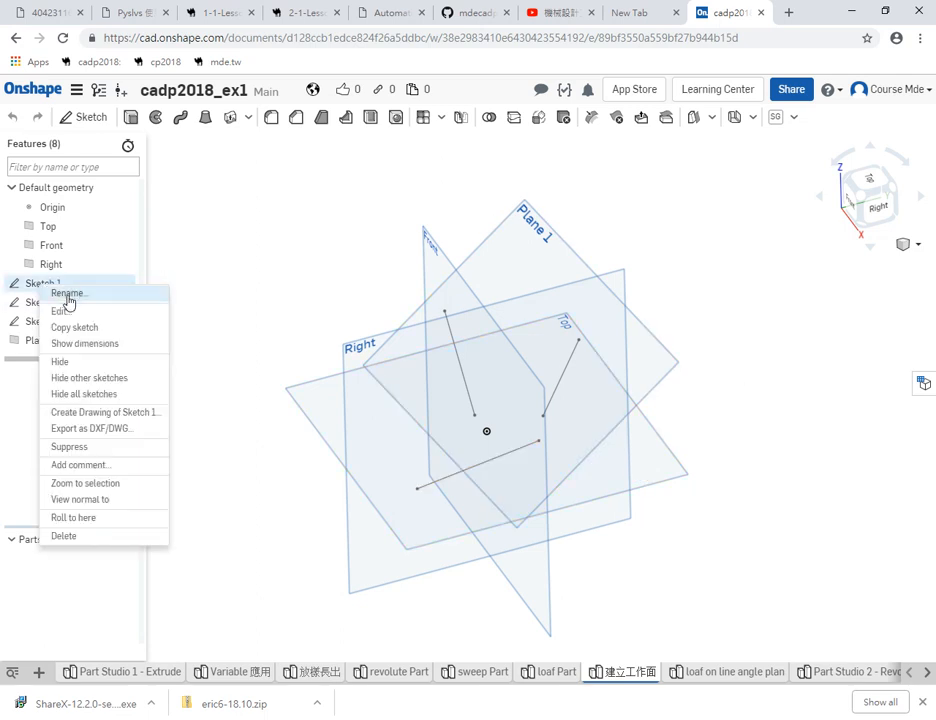
left_click(62, 311)
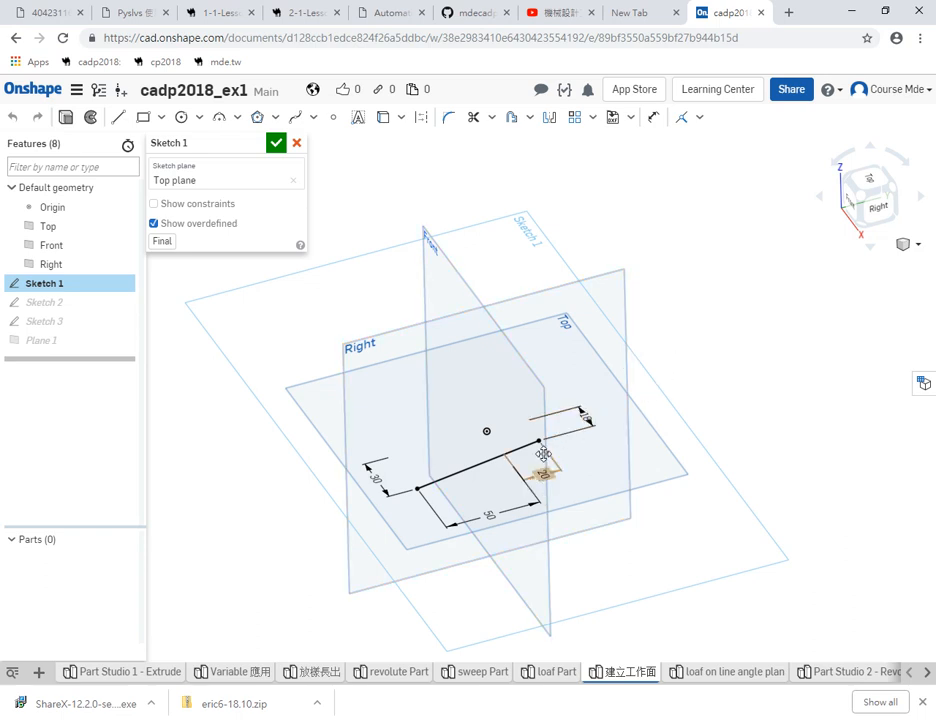
left_click(279, 146)
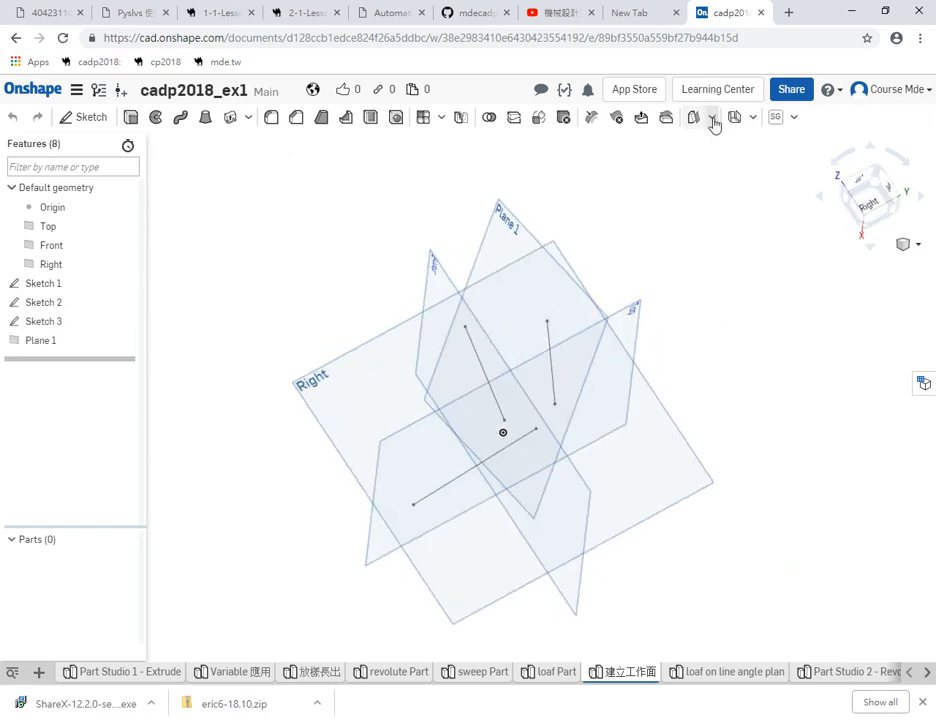
Start a new plane feature to examine the available plane types, glance at the 2-1 Lesson Plan, and cancel the plane
left_click(713, 119)
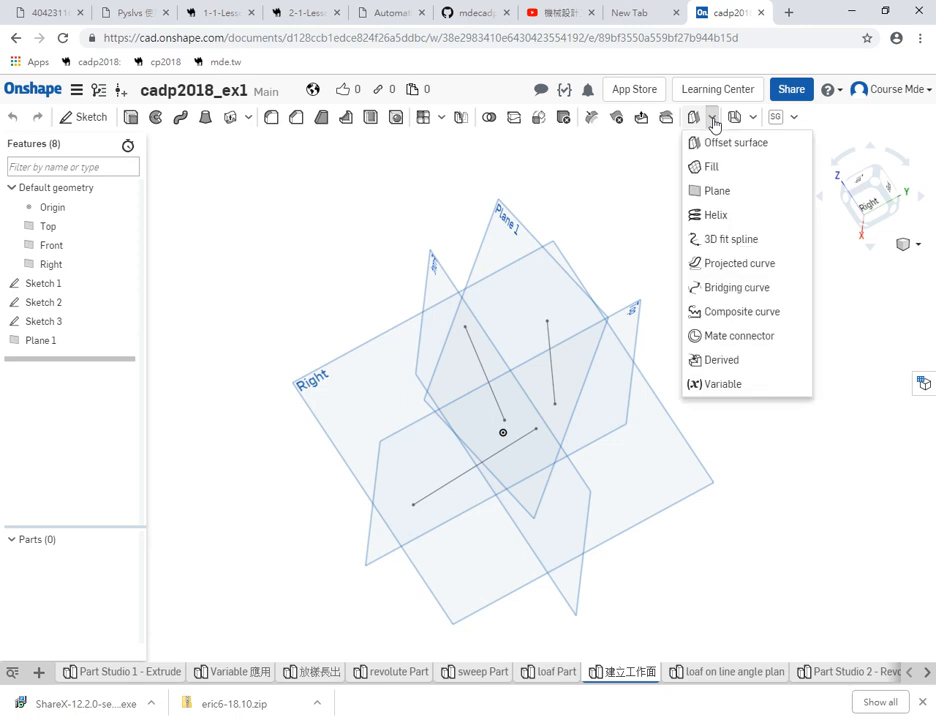
left_click(715, 192)
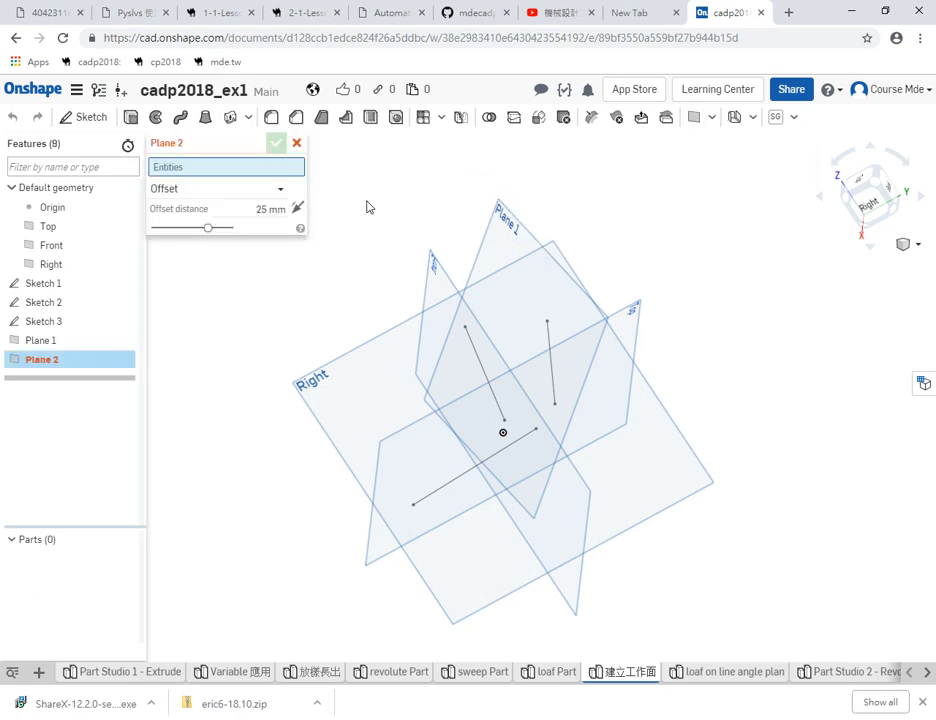
left_click(282, 191)
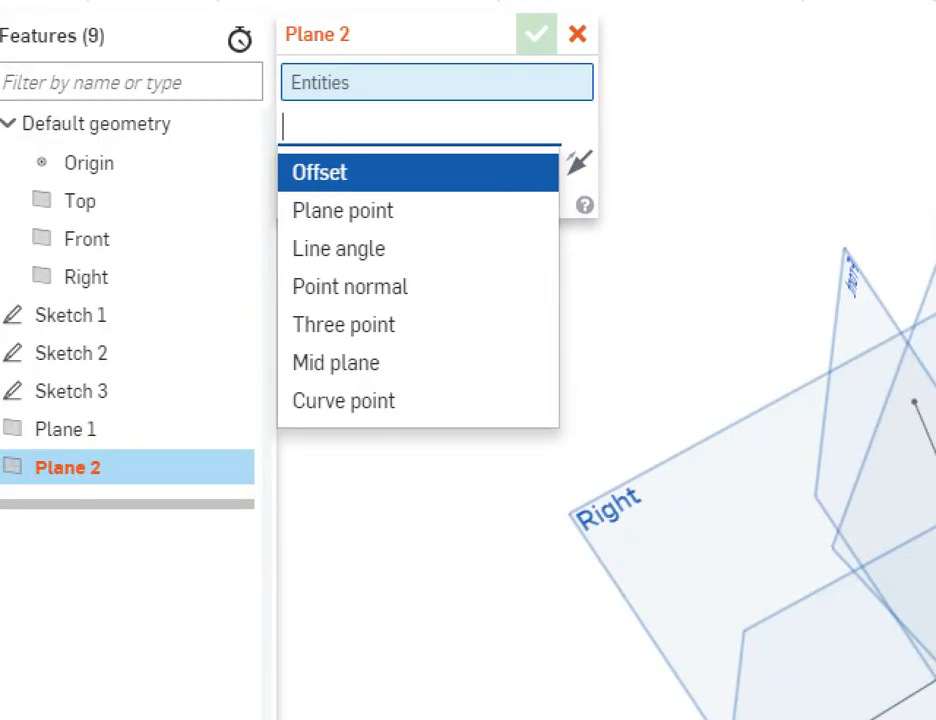
mouse_move(430, 210)
left_mouse_down()
mouse_move(427, 231)
mouse_move(490, 196)
mouse_move(478, 240)
mouse_move(514, 238)
left_mouse_up()
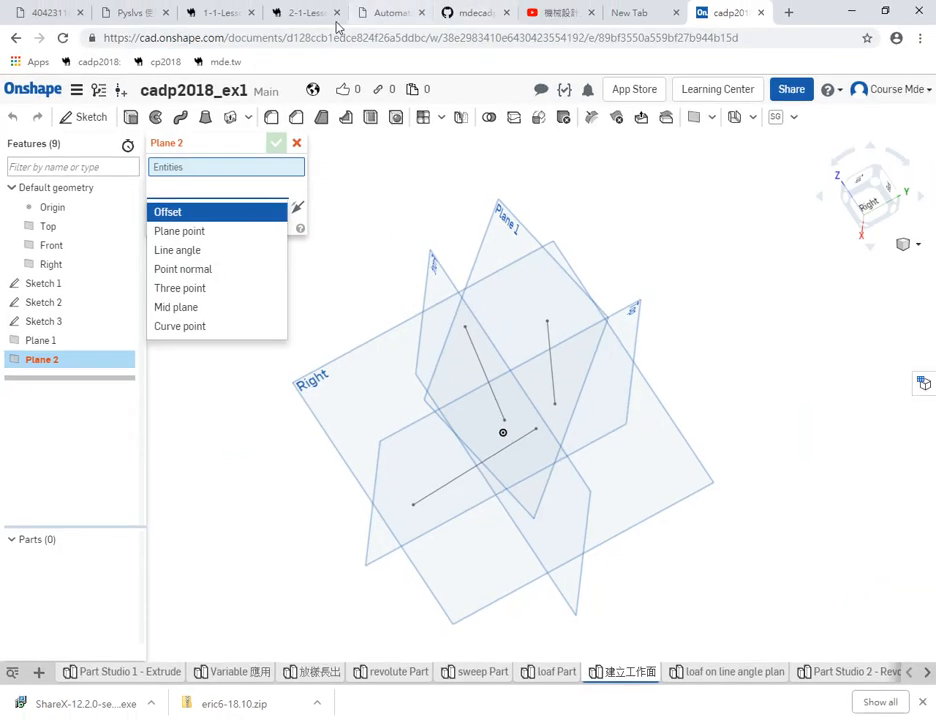
left_click(302, 14)
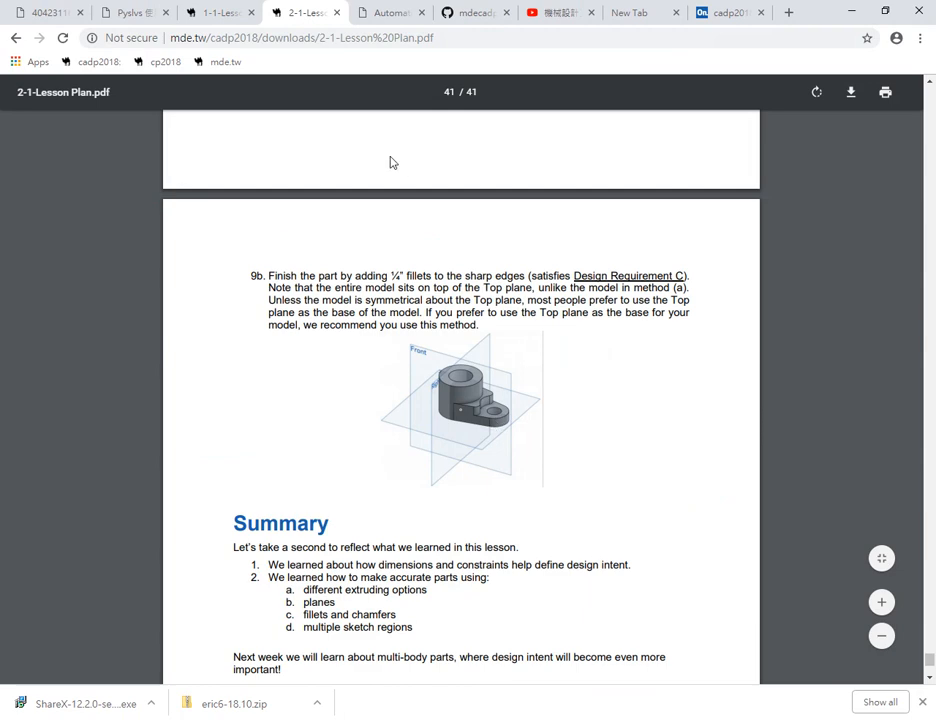
left_click(735, 14)
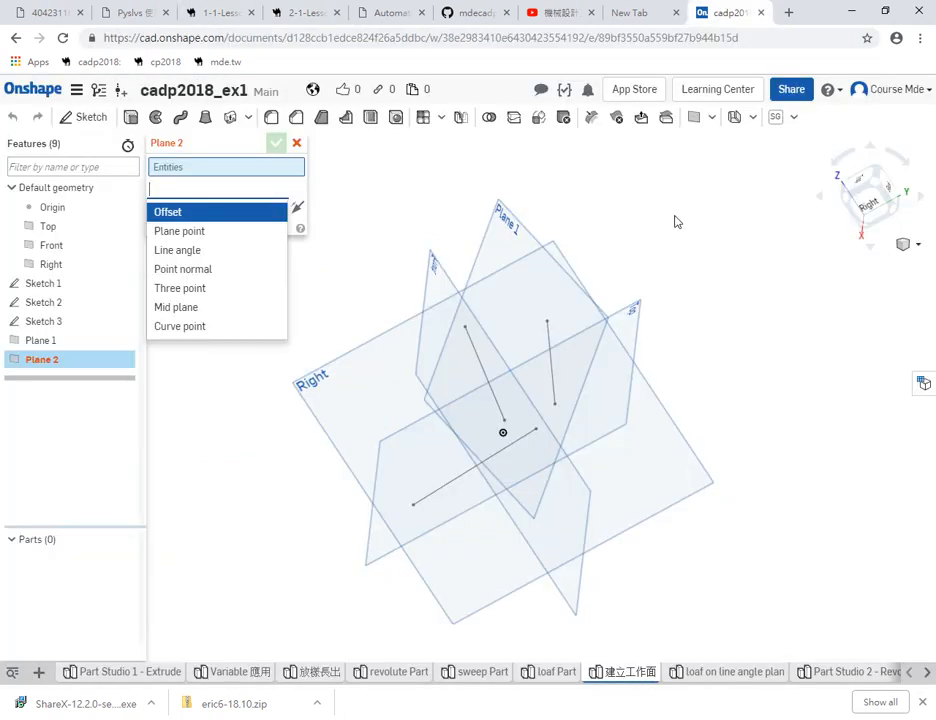
left_click(296, 143)
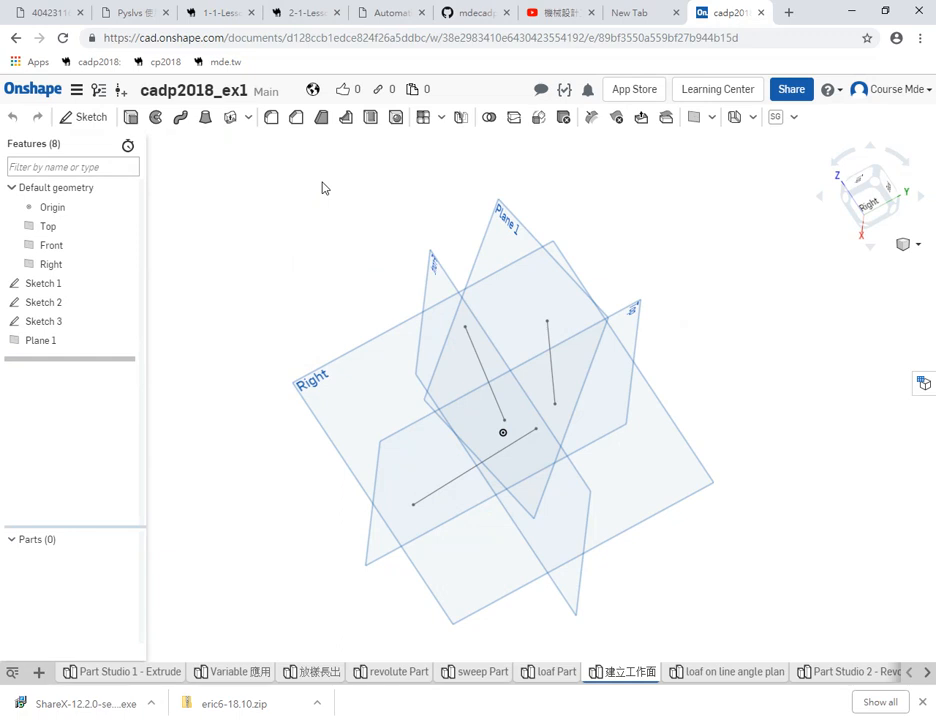
Inspect the planes and sketched lines, view the Part Studio 1 - Extrude model, and switch to the 2-1 Lesson Plan PDF
middle_click_drag(318, 209, 290, 236)
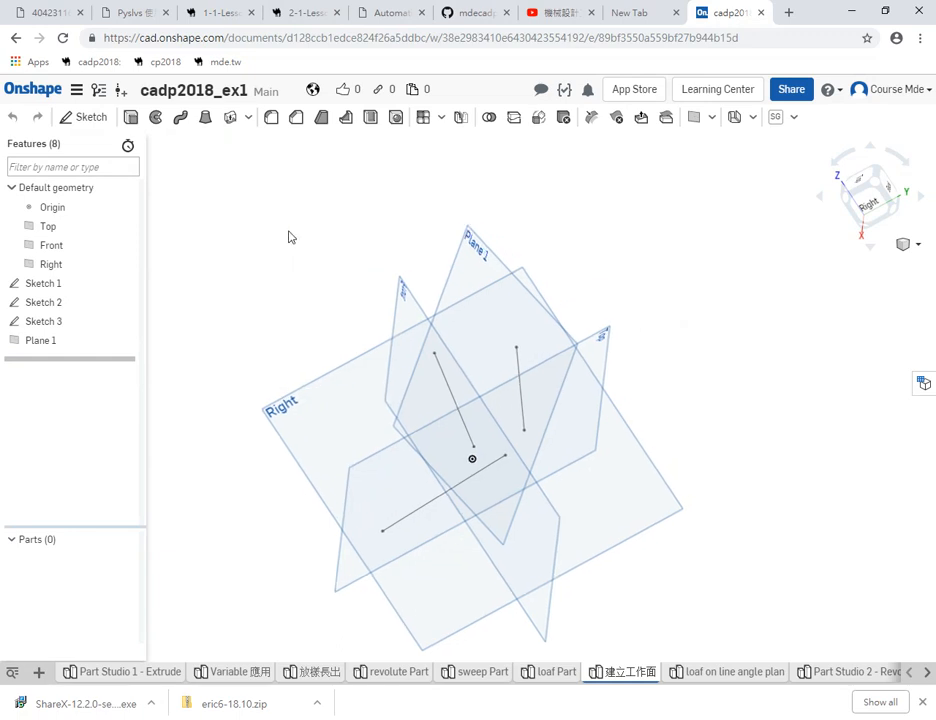
mouse_move(287, 236)
right_mouse_down()
mouse_move(366, 240)
mouse_move(326, 298)
mouse_move(351, 221)
mouse_move(337, 209)
right_mouse_up()
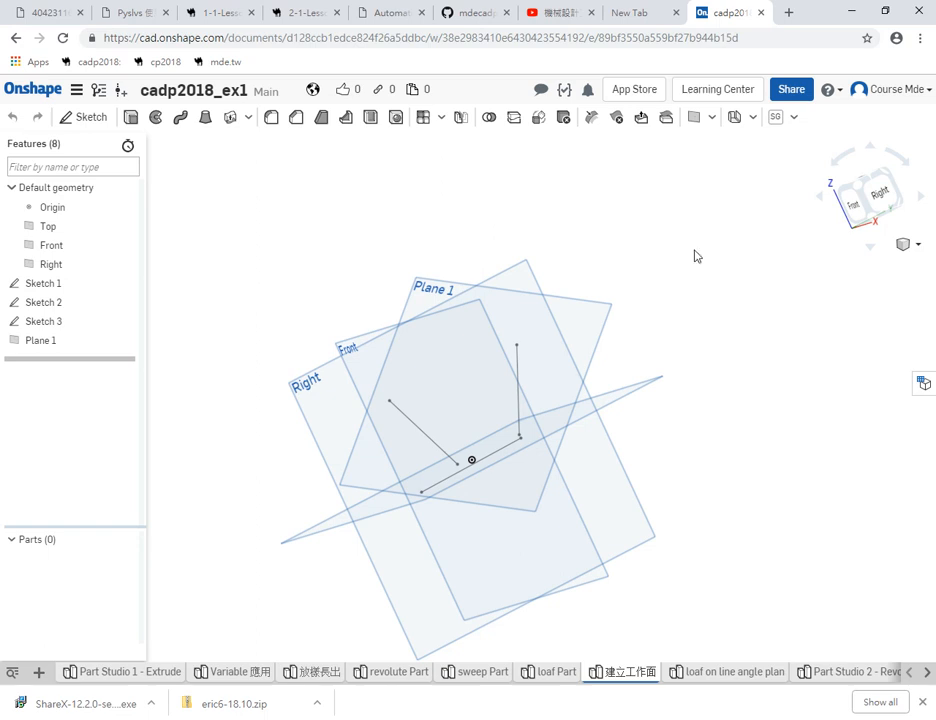
right_click_drag(696, 254, 696, 290)
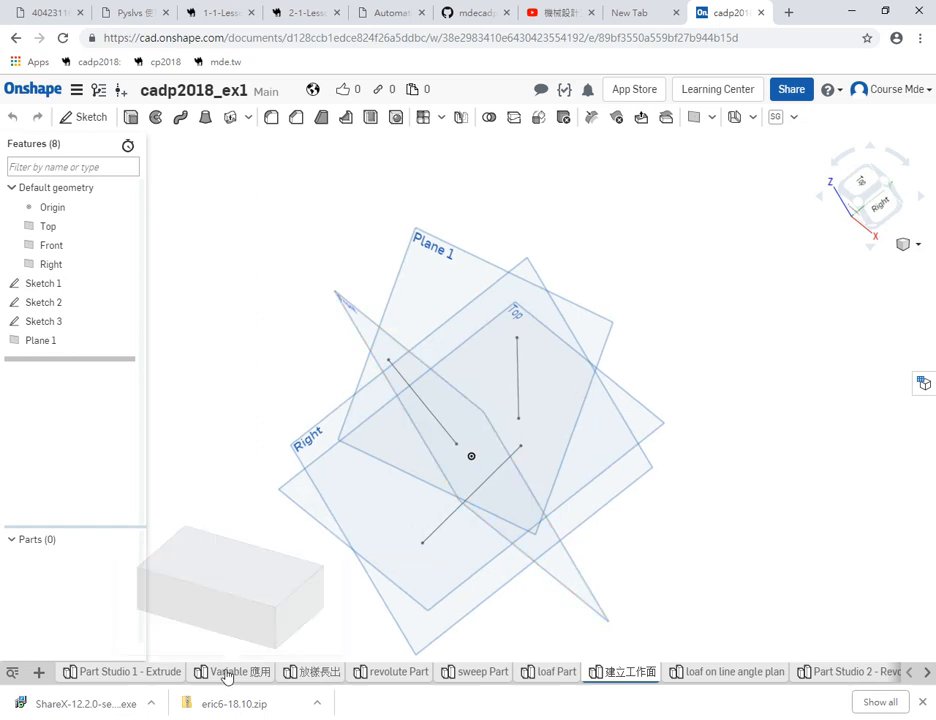
left_click(158, 672)
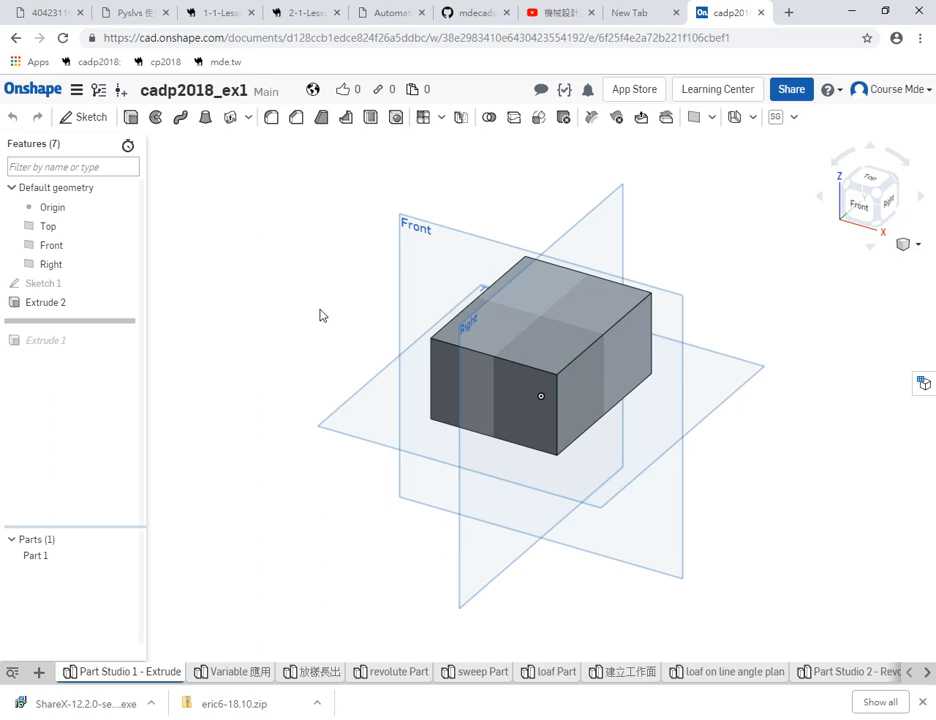
left_click(212, 14)
left_click(308, 14)
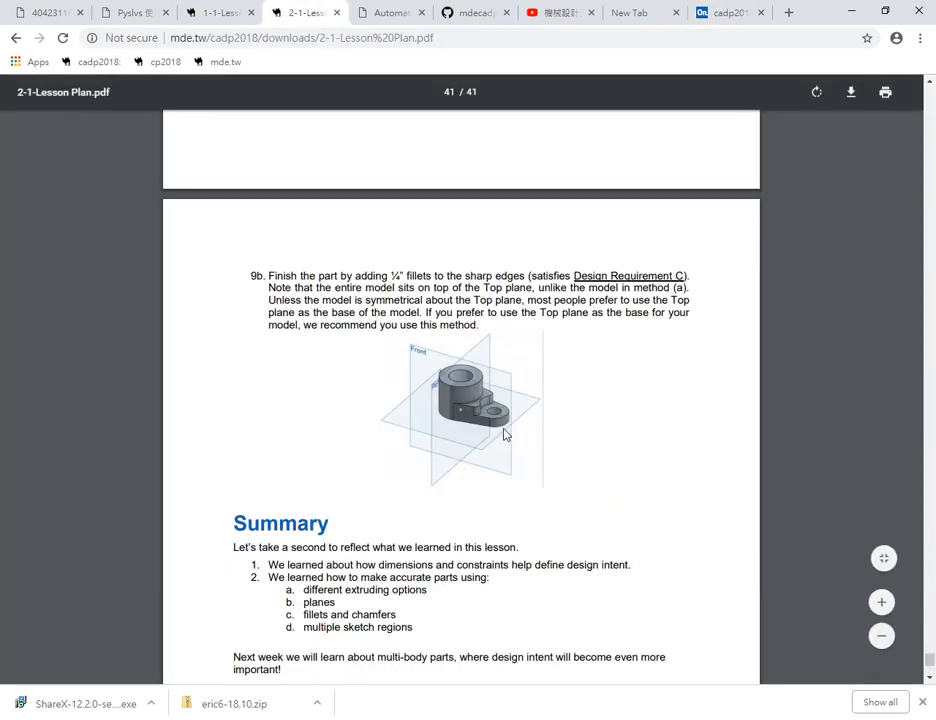
Review steps 6b to 8b and the closing summary of the 2-1 Lesson Plan PDF
scroll(503, 432, "up", 9)
scroll(447, 356, "down", 4)
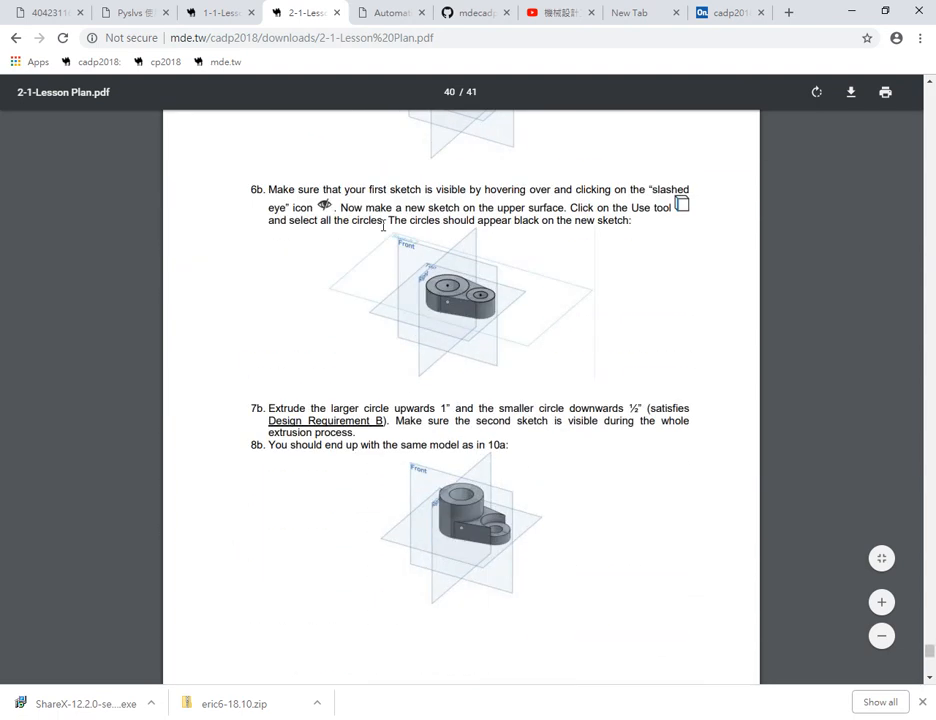
scroll(561, 335, "down", 9)
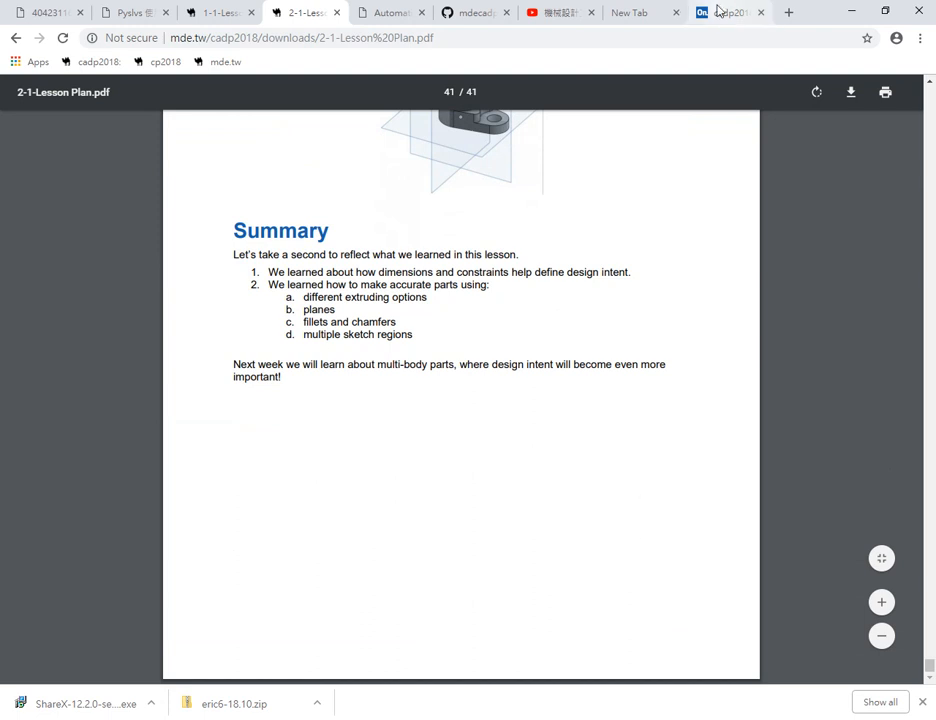
Return to the Onshape document and examine the sheet metal tools, the plane and curve tools, and the Variable feature's description
left_click(718, 11)
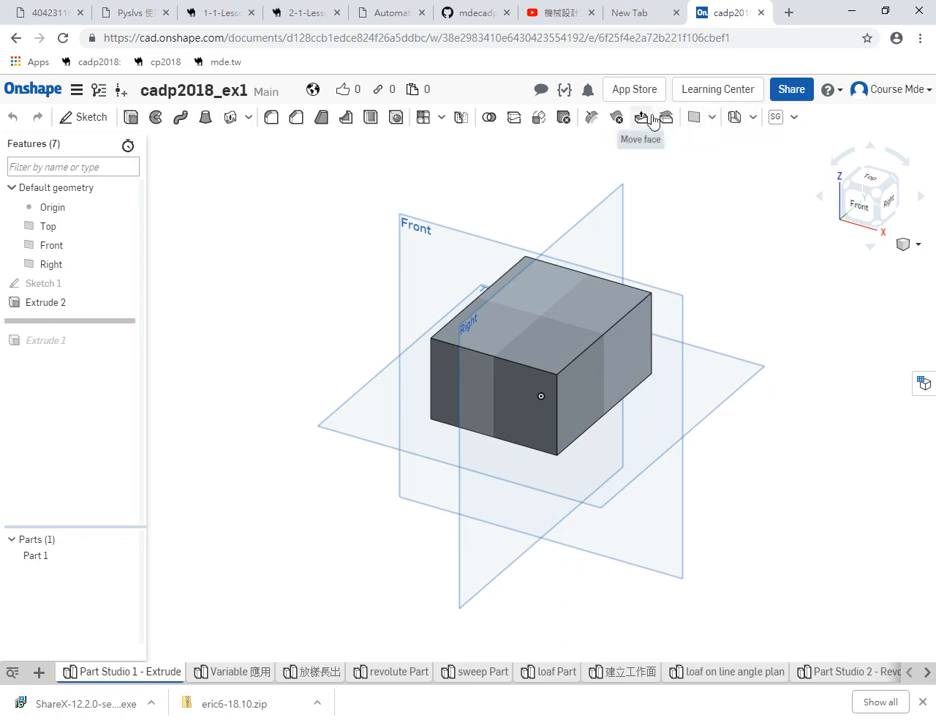
left_click(752, 121)
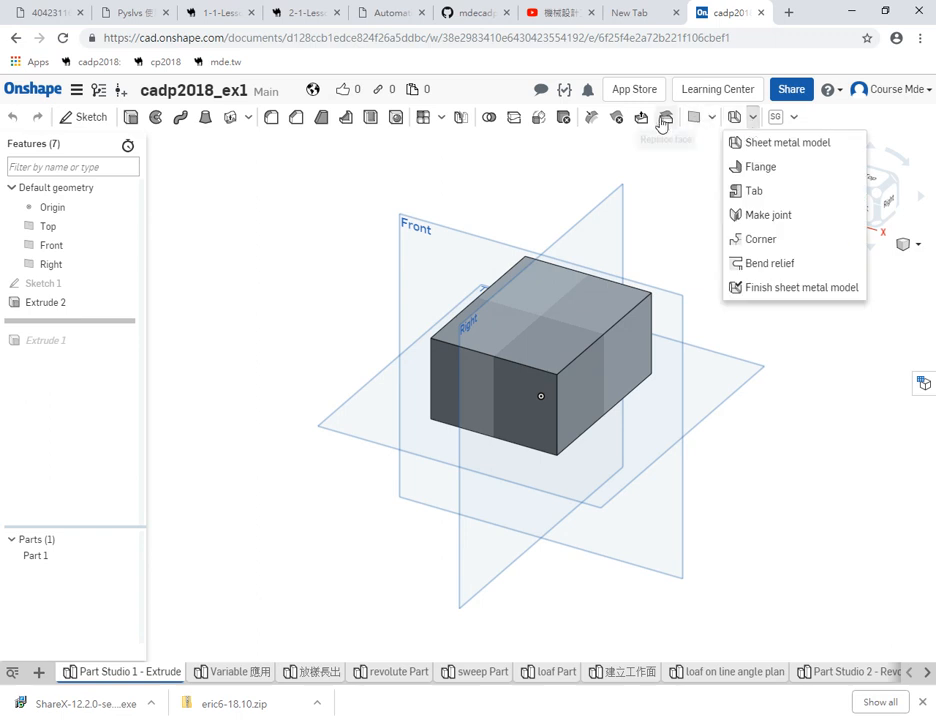
left_click(713, 118)
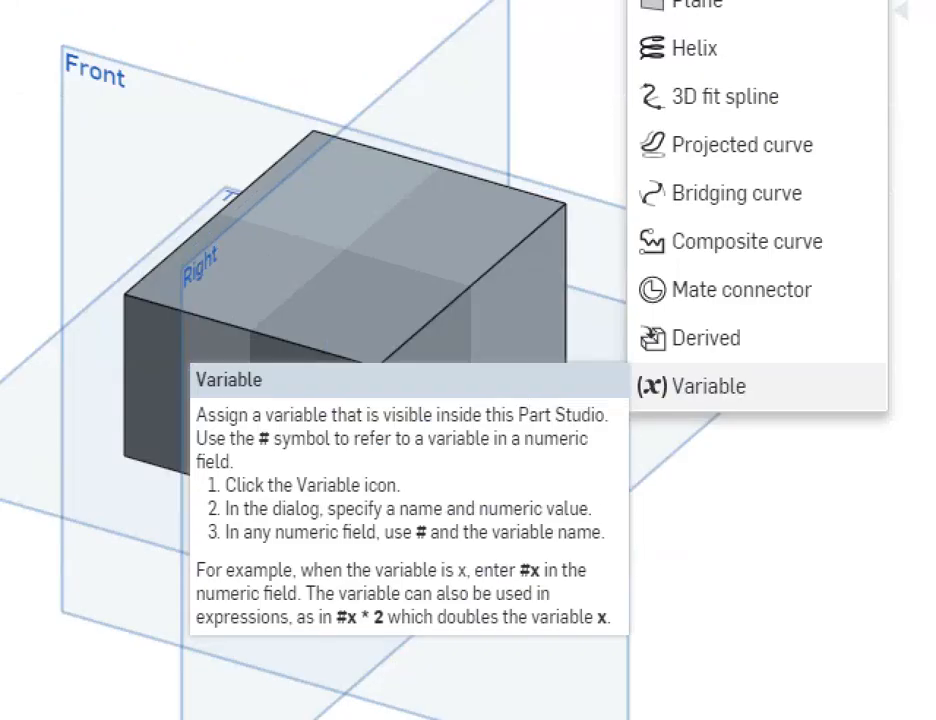
mouse_move(729, 570)
left_mouse_down()
mouse_move(587, 696)
mouse_move(130, 708)
mouse_move(420, 223)
mouse_move(705, 500)
mouse_move(668, 592)
left_mouse_up()
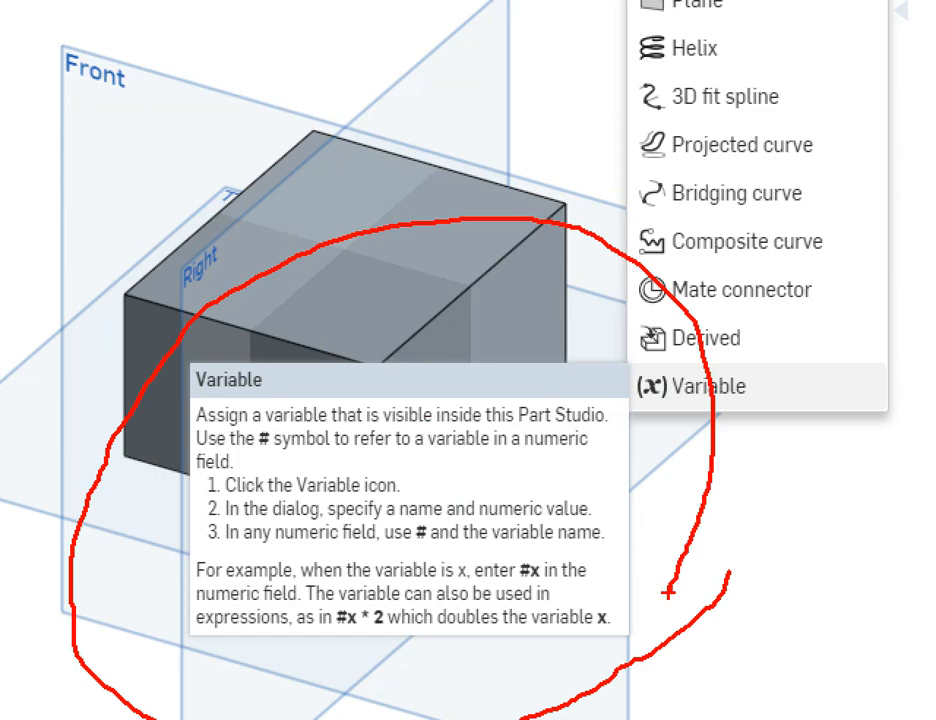
key("Escape")
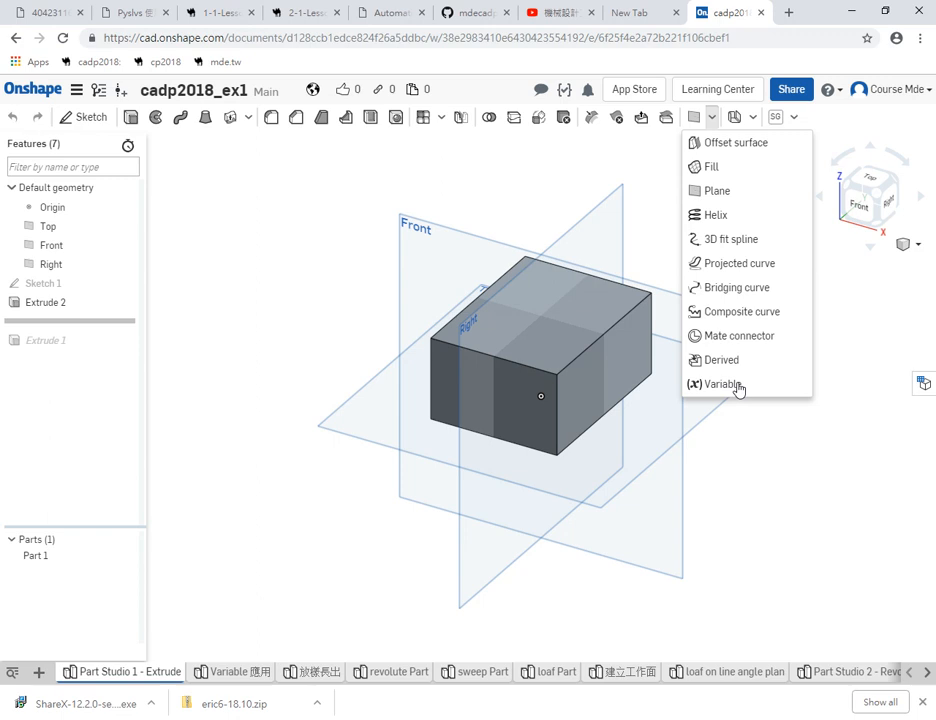
left_click(739, 390)
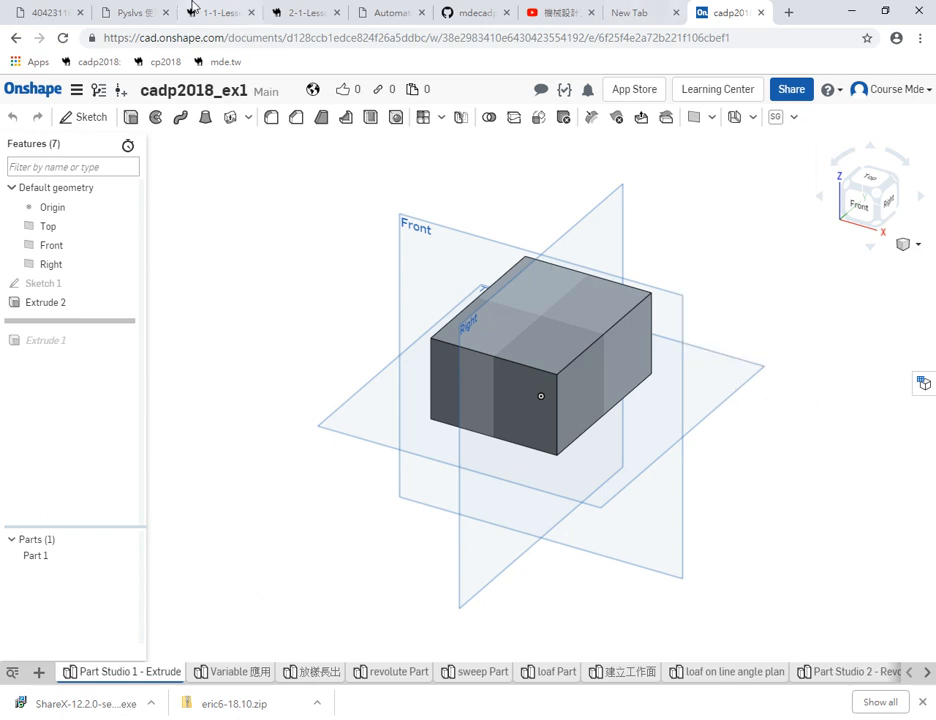
Load mde.tw in place of the Pyslvs manual, open the 18CADP course site and review its 分組專題 project topics
left_click(135, 13)
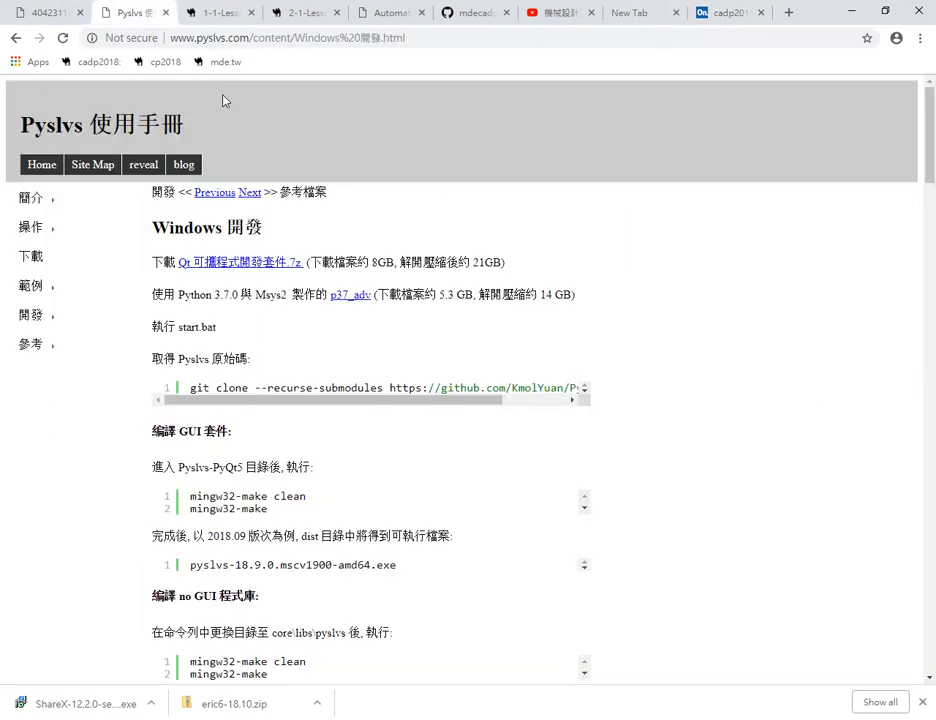
left_click(261, 40)
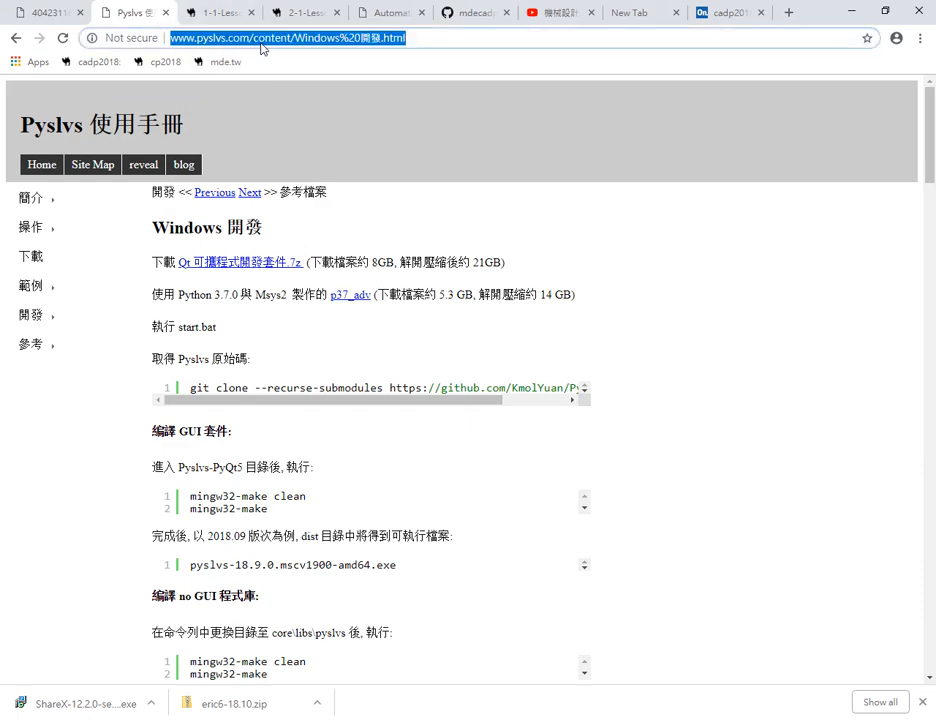
type("md")
key("Return")
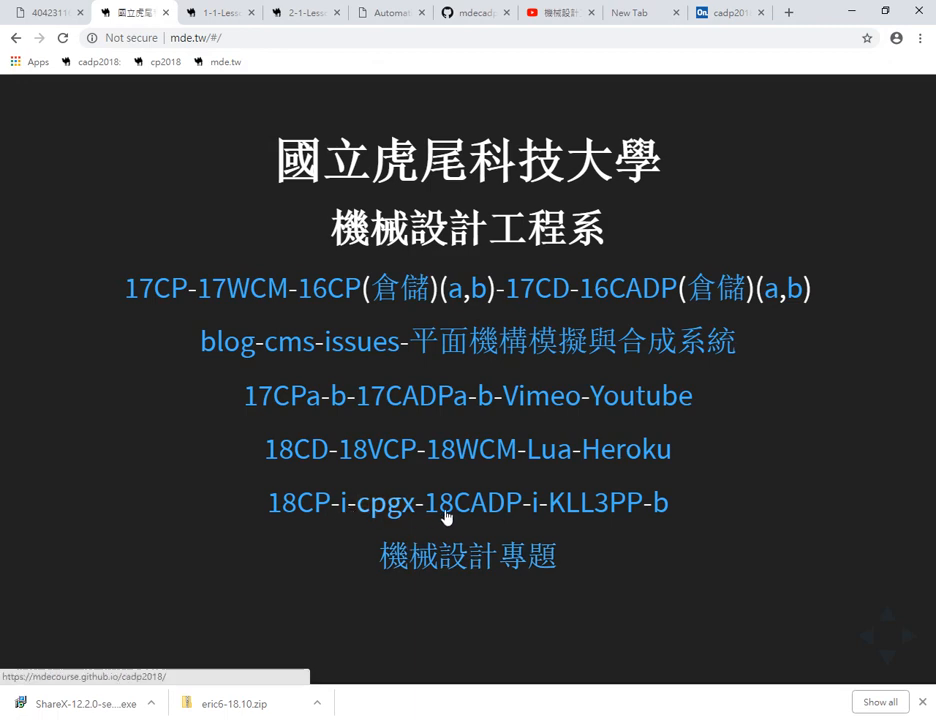
left_click(445, 508)
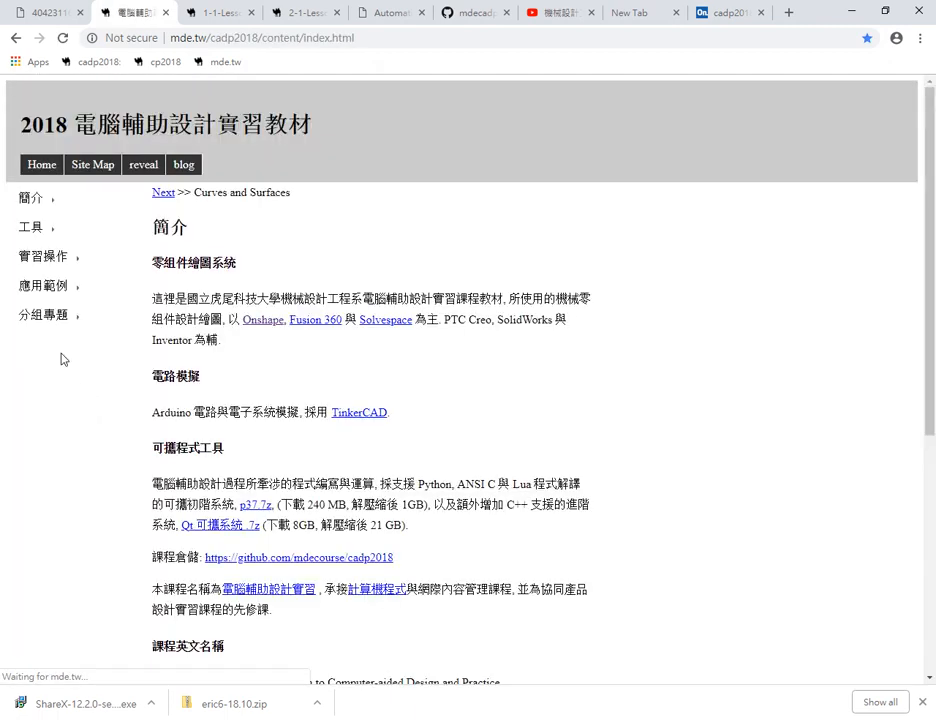
mouse_move(64, 316)
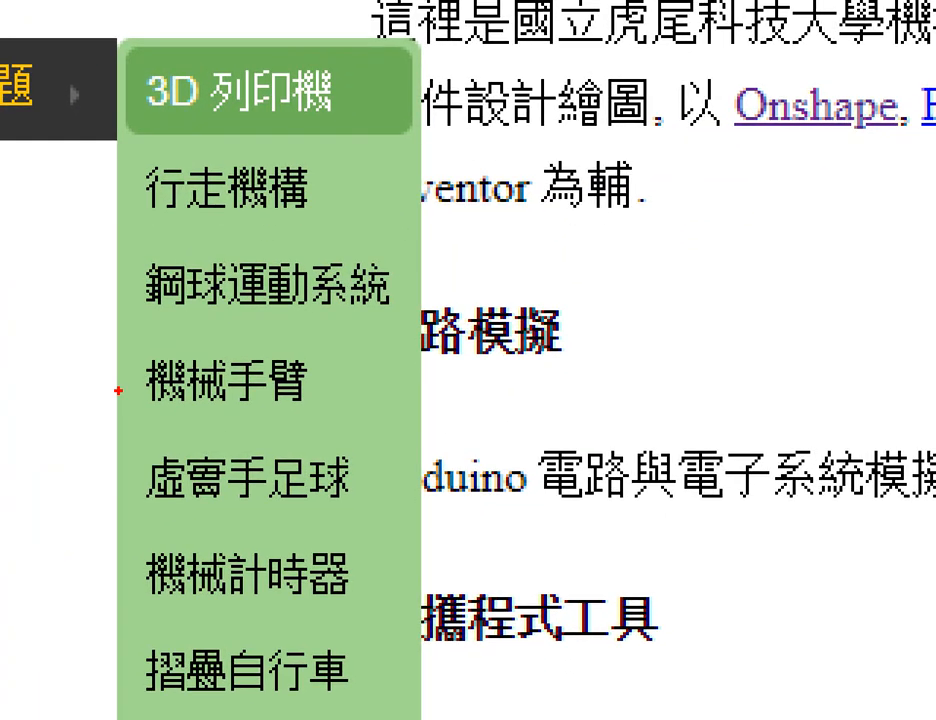
mouse_move(143, 228)
left_mouse_down()
mouse_move(171, 211)
mouse_move(345, 212)
left_mouse_up()
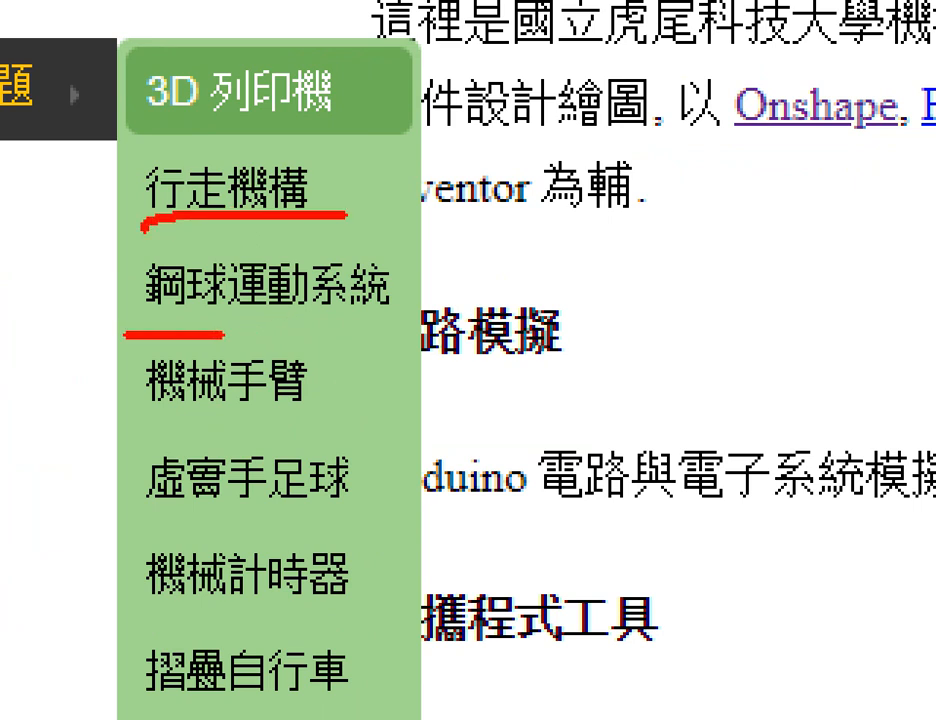